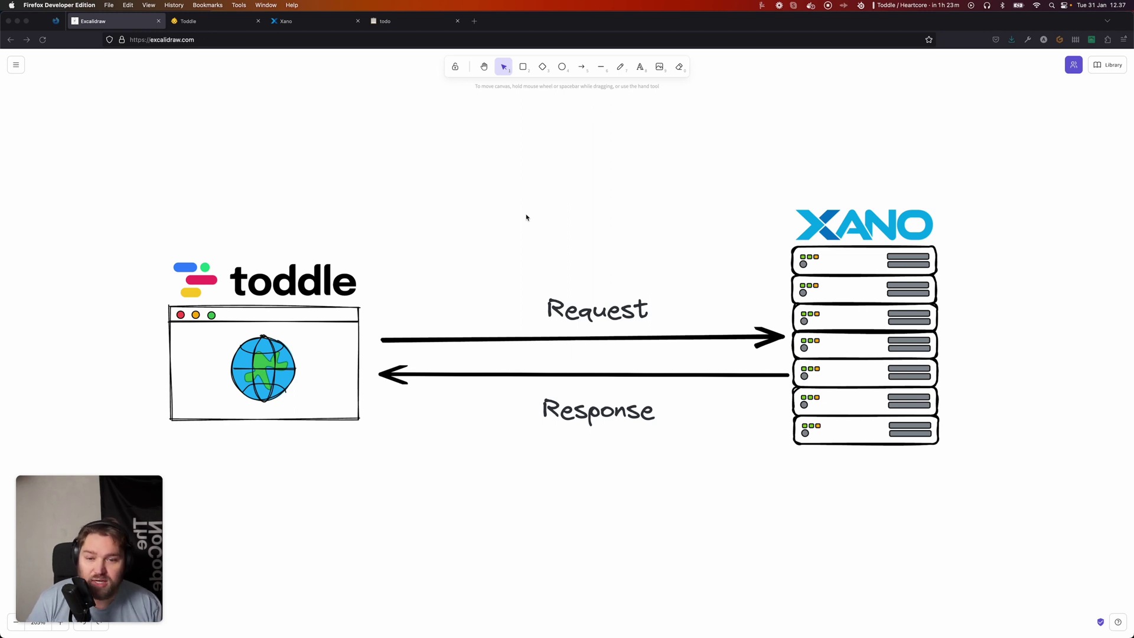
# Scroll down the Excalidraw canvas to the POST /auth/login diagram with email, password and authToken.
pyautogui.scroll(-10, 546, 243)
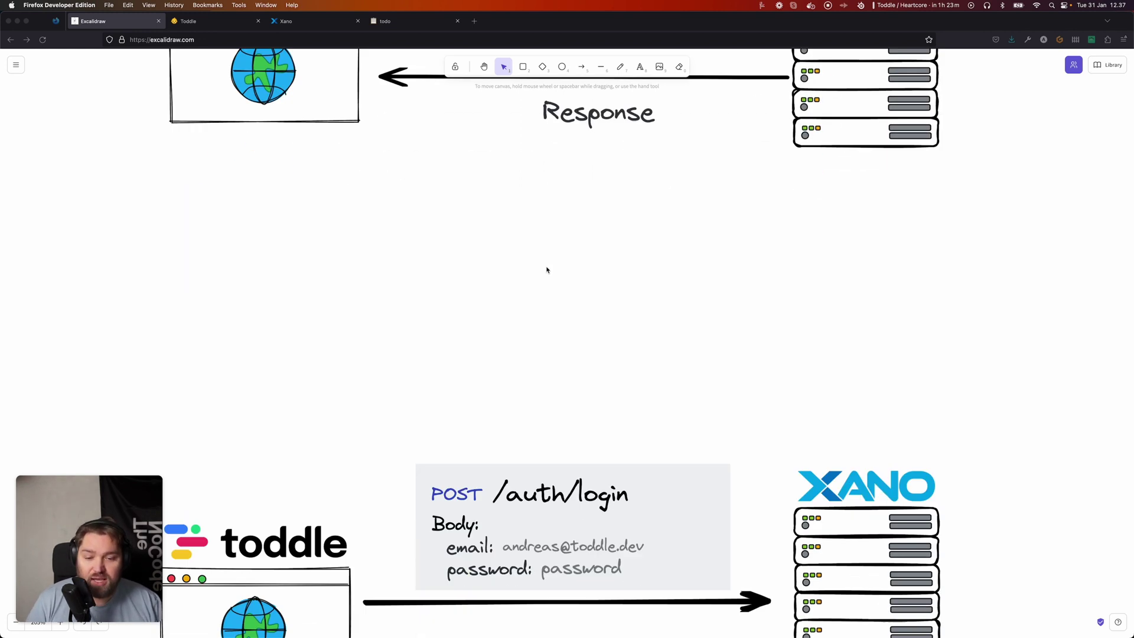
pyautogui.scroll(-2, 546, 269)
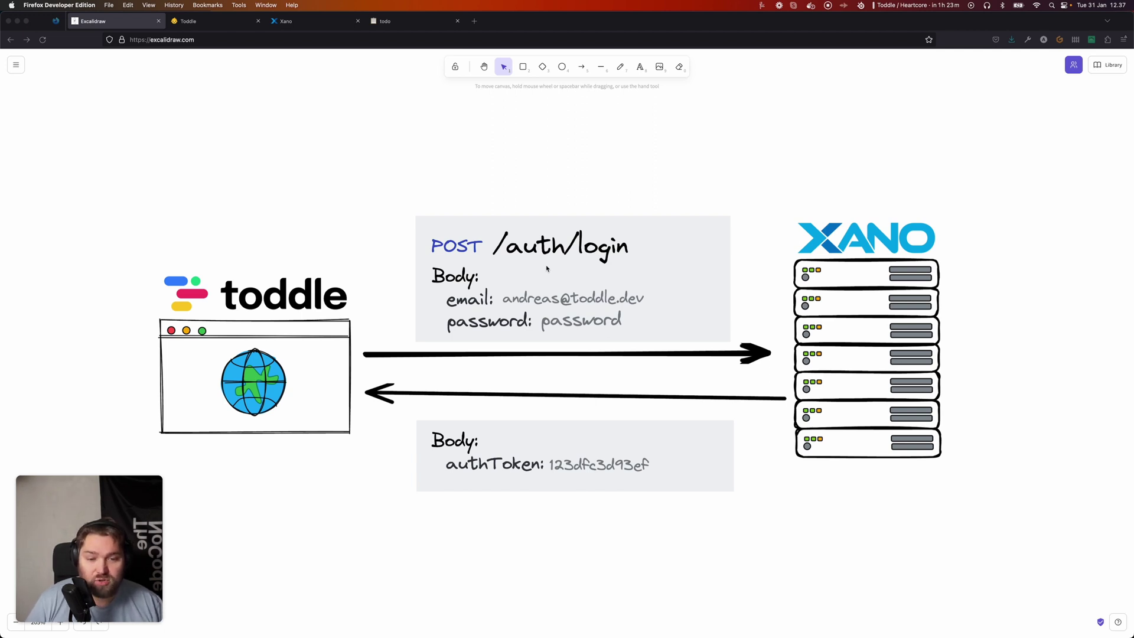
# Scroll further to the GET /todo diagram with the Bearer Authorization header and todo-item response.
pyautogui.scroll(-10, 607, 294)
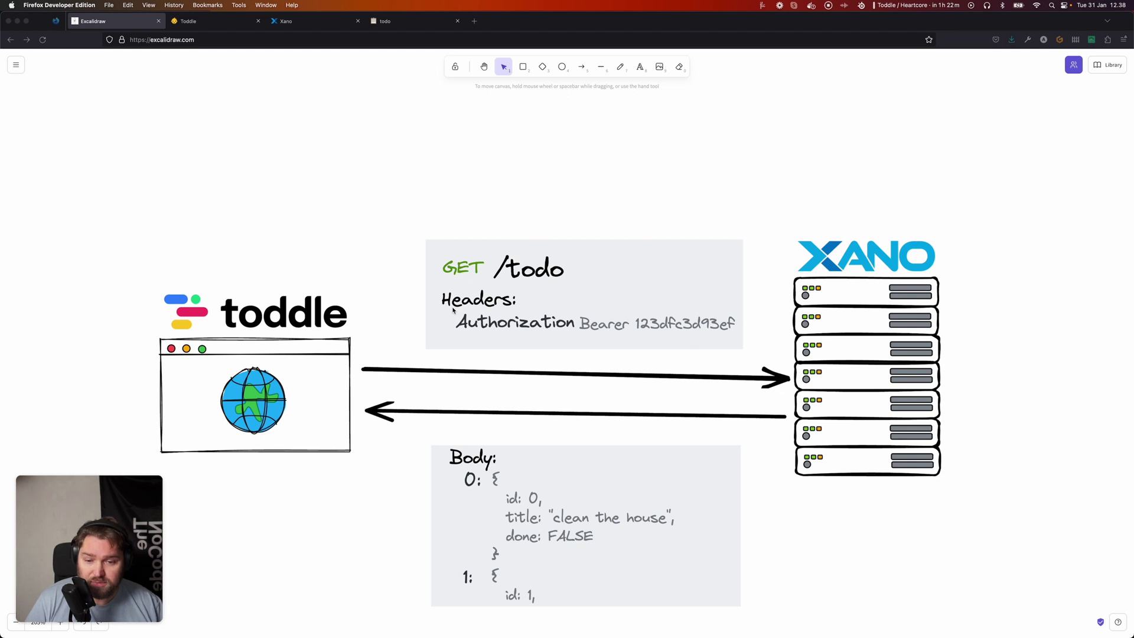
pyautogui.scroll(-4, 567, 319)
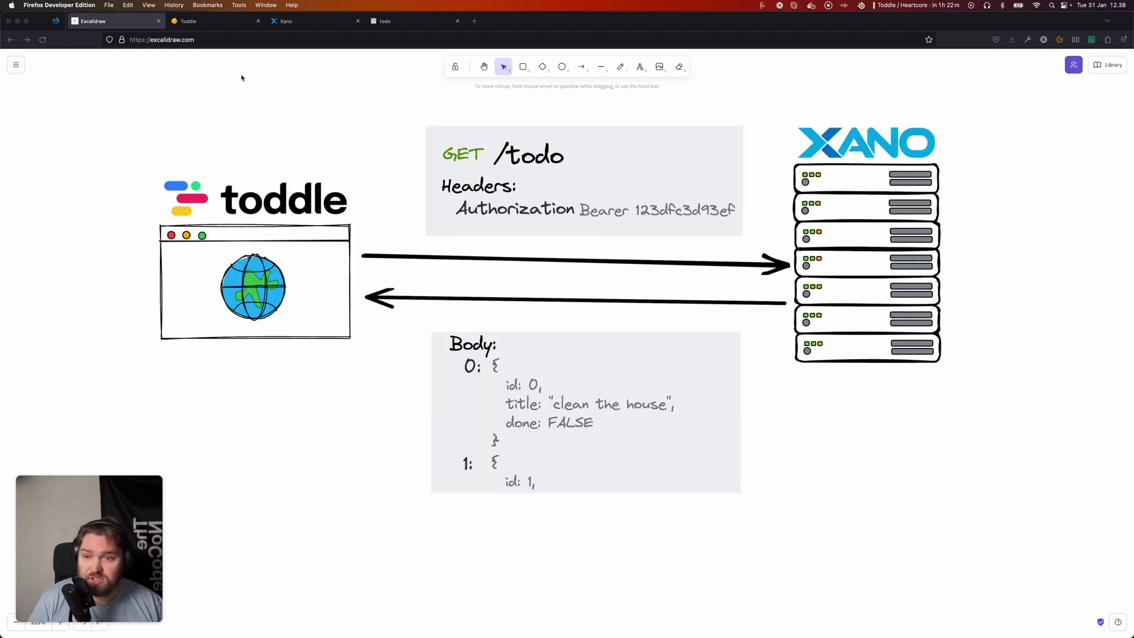
# In Toddle's HomePage, inspect the Items API response, which returns an unauthorized error.
pyautogui.click(207, 23)
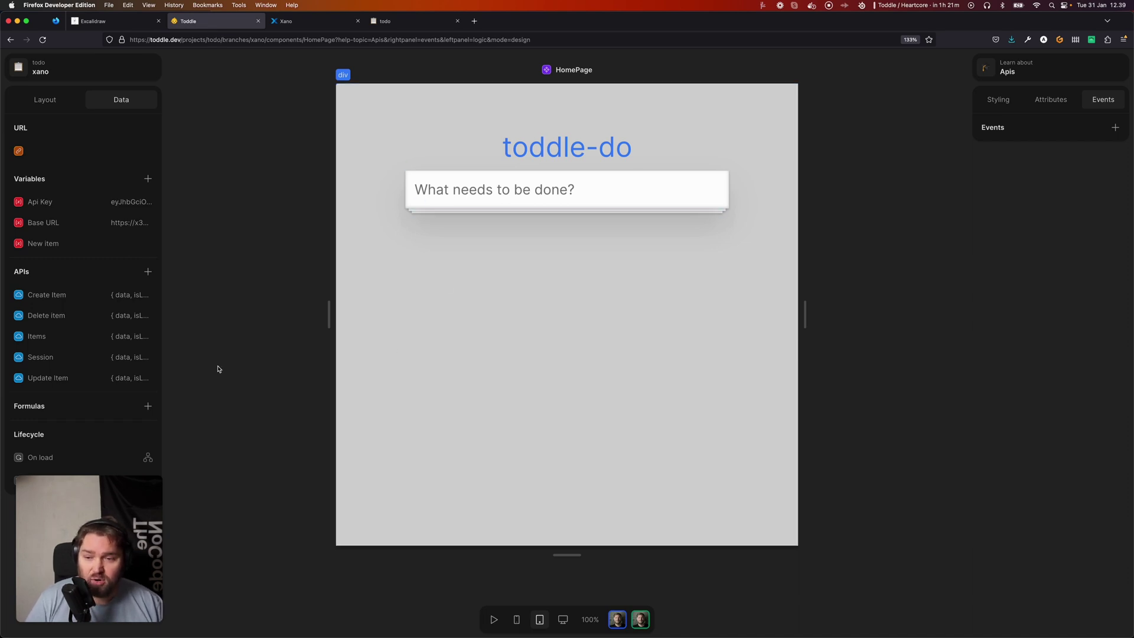
pyautogui.click(51, 341)
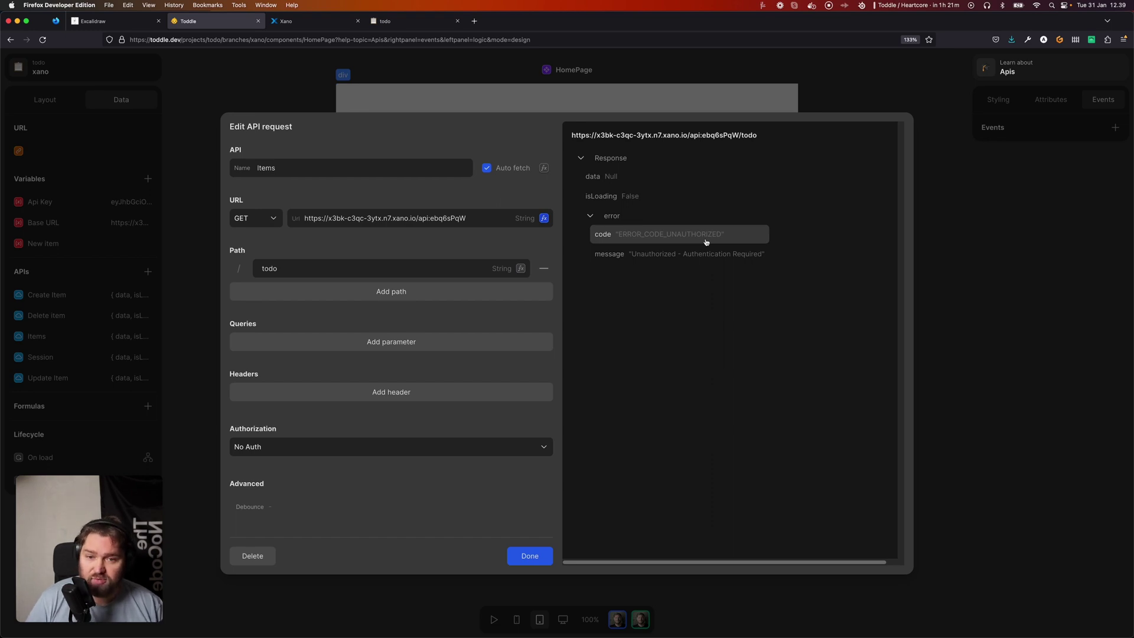
pyautogui.click(1008, 352)
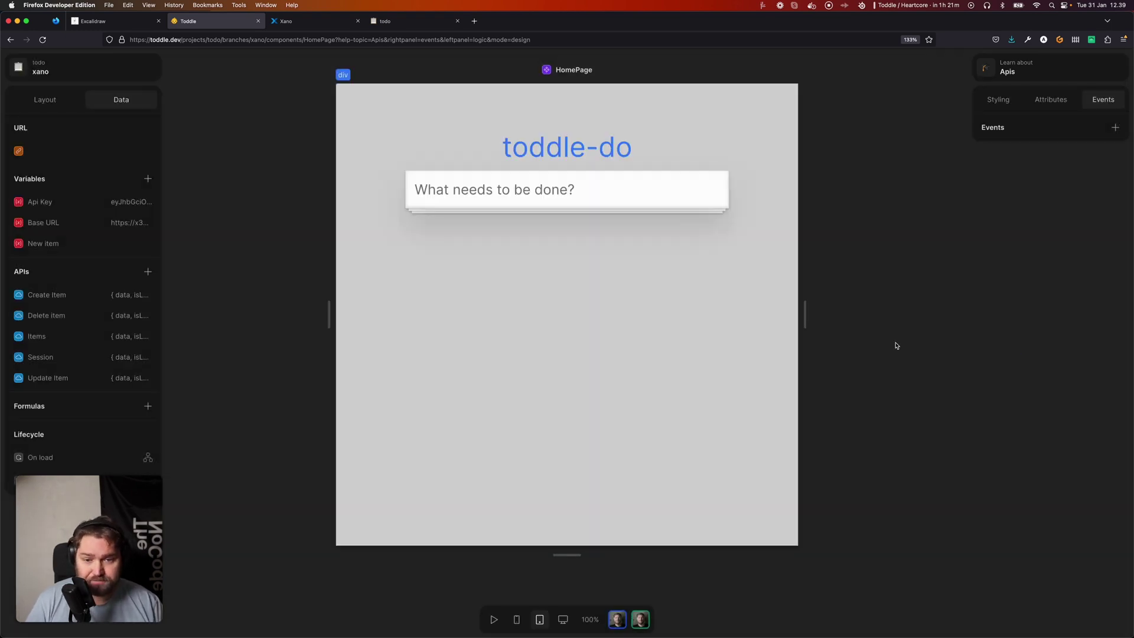
# Open the Login page through the Cmd+K page search.
pyautogui.press('super+k')
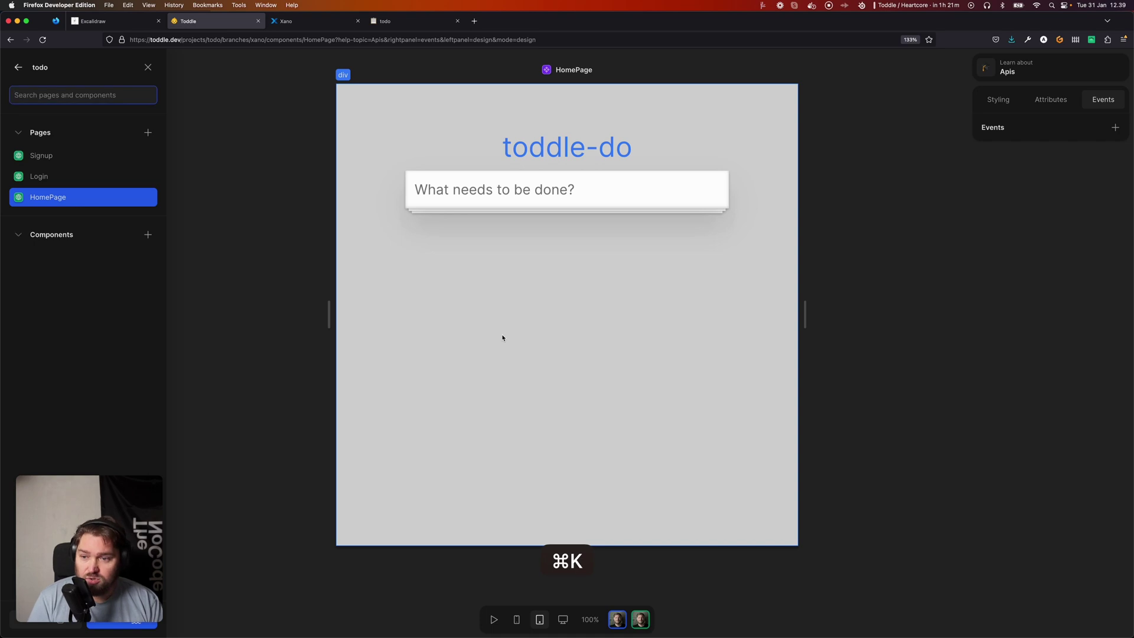
pyautogui.press('super+BackSpace')
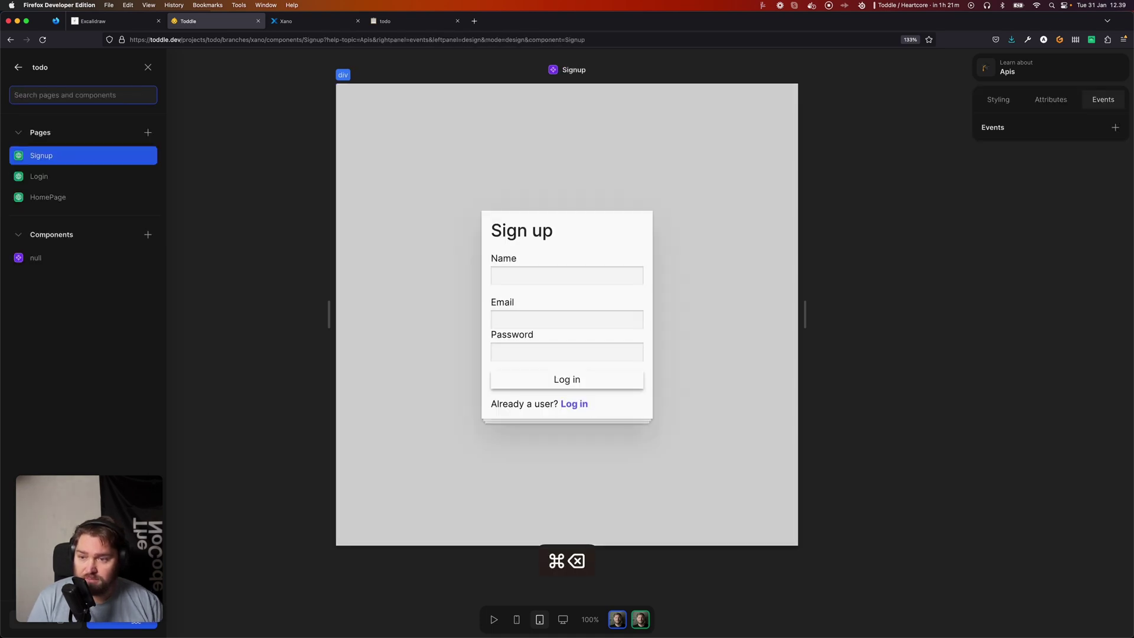
pyautogui.click(71, 176)
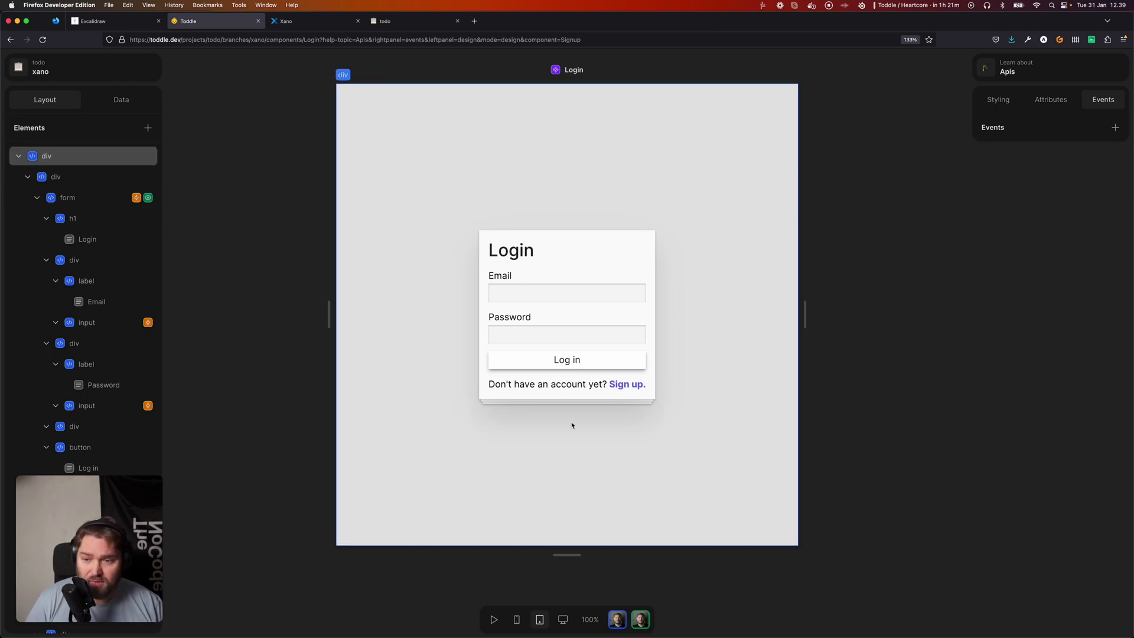
# Inspect the Email and Password inputs and the page's Data tab, then enter test mode.
pyautogui.click(531, 293)
pyautogui.click(542, 334)
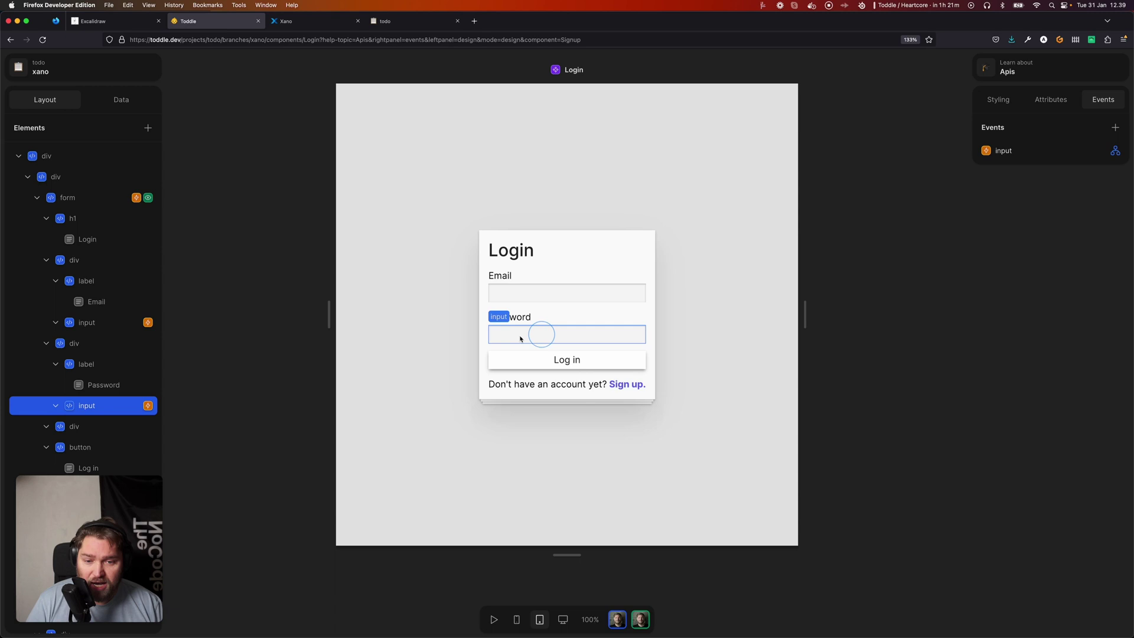
pyautogui.click(121, 99)
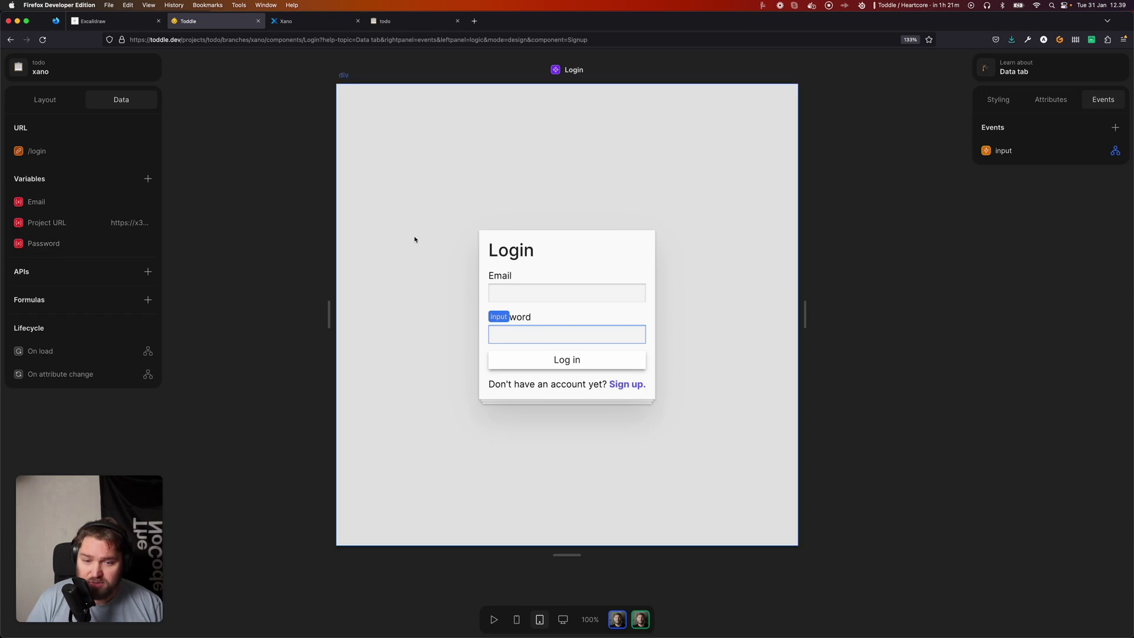
pyautogui.press('t')
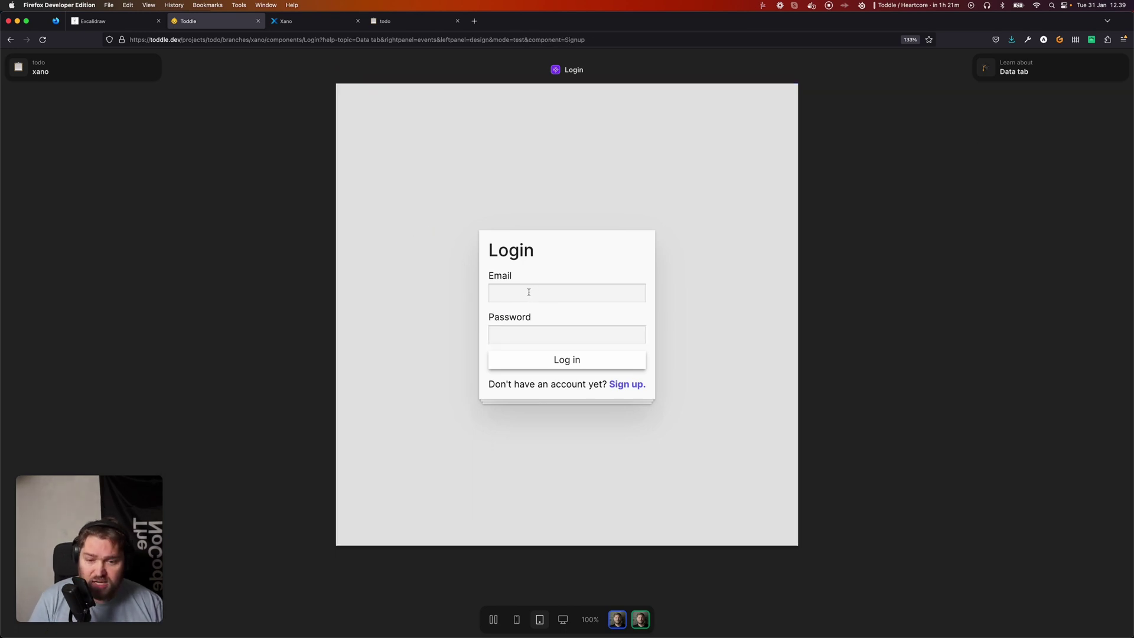
# Fill Email and Password from a saved browser login, then return to design mode.
pyautogui.click(494, 619)
pyautogui.click(493, 618)
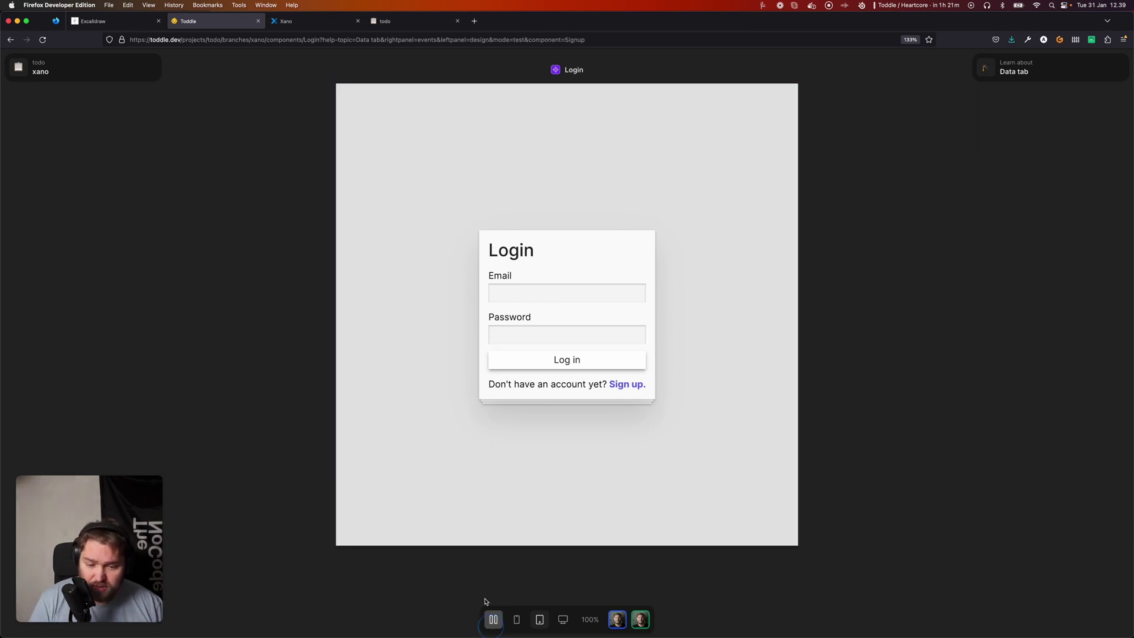
pyautogui.click(520, 293)
pyautogui.write('and')
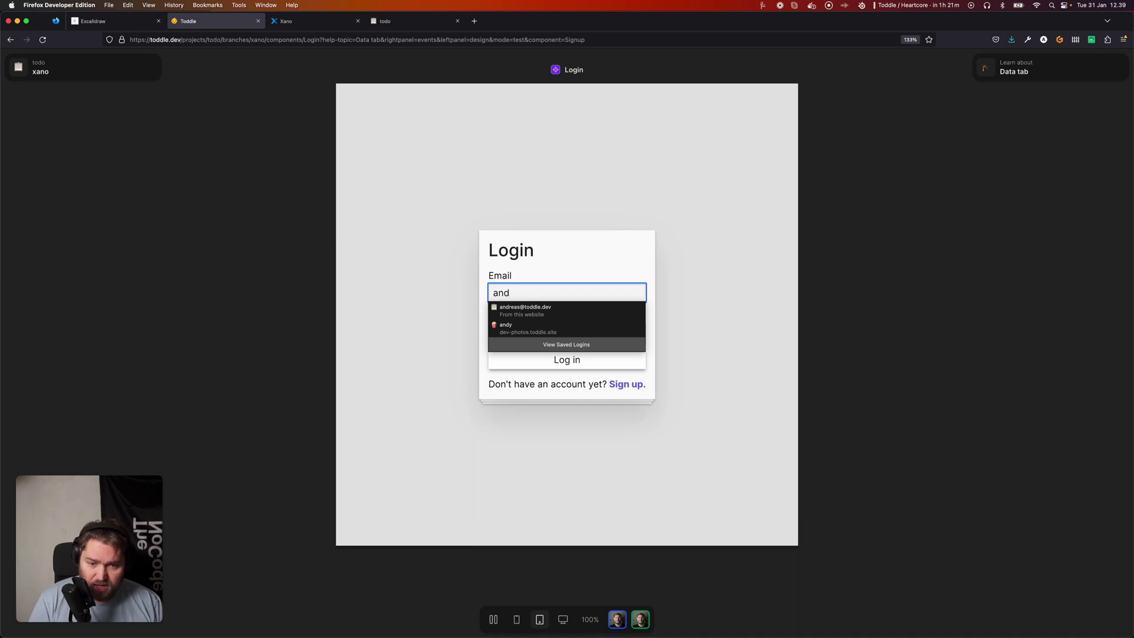
pyautogui.press('Down')
pyautogui.press('Return')
pyautogui.press('t')
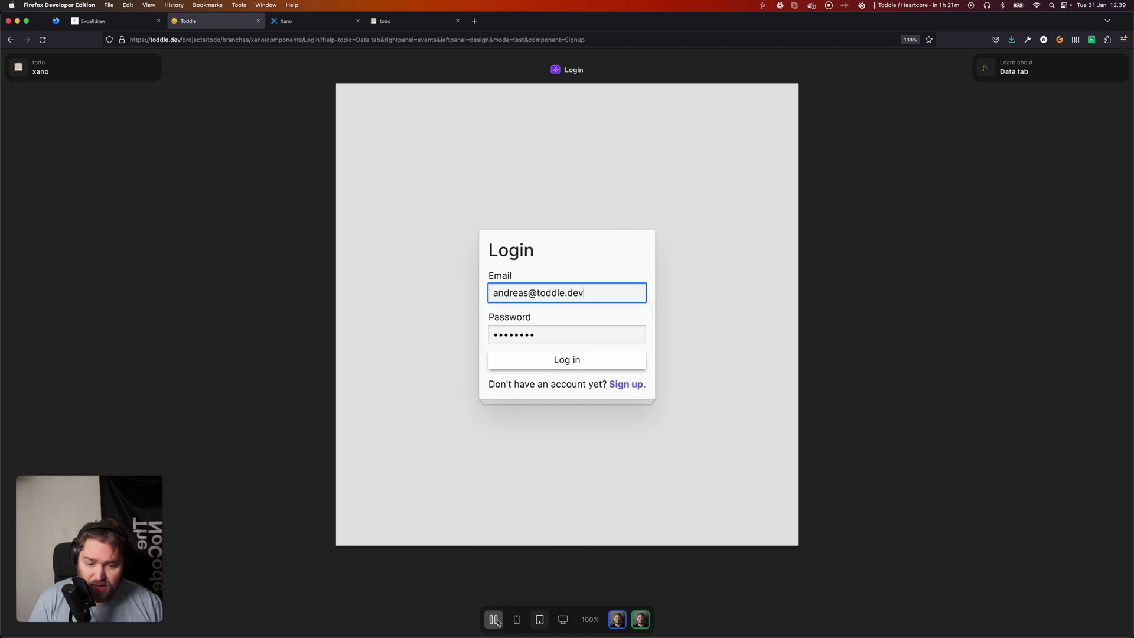
pyautogui.click(129, 101)
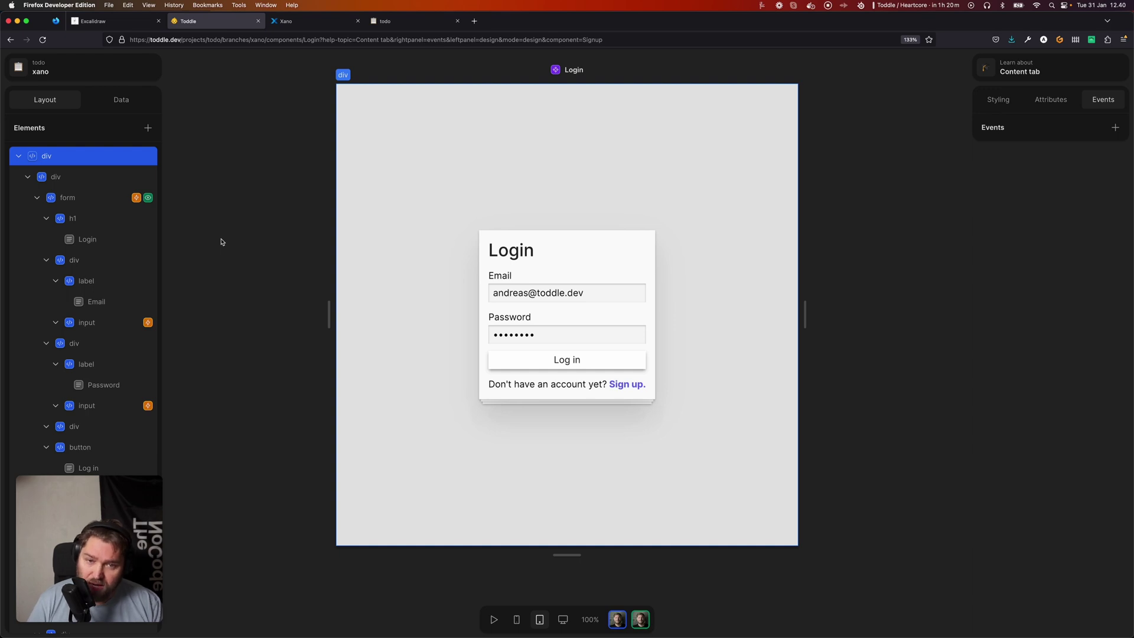
# Copy the API Group Base URL from Xano's Todo API group dashboard.
pyautogui.click(295, 29)
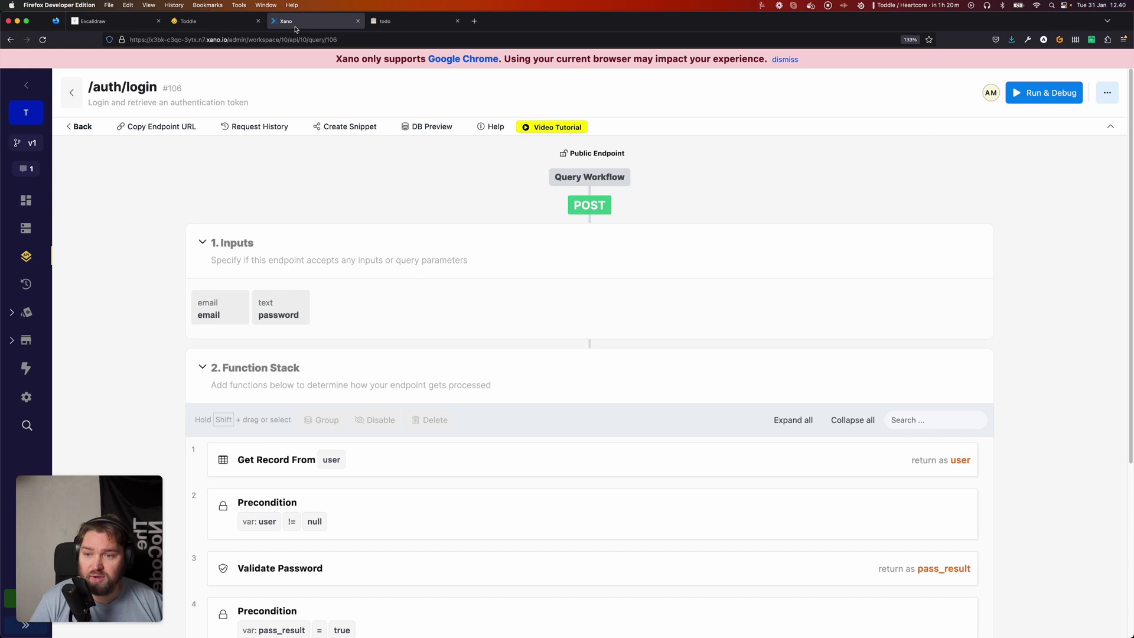
pyautogui.click(73, 93)
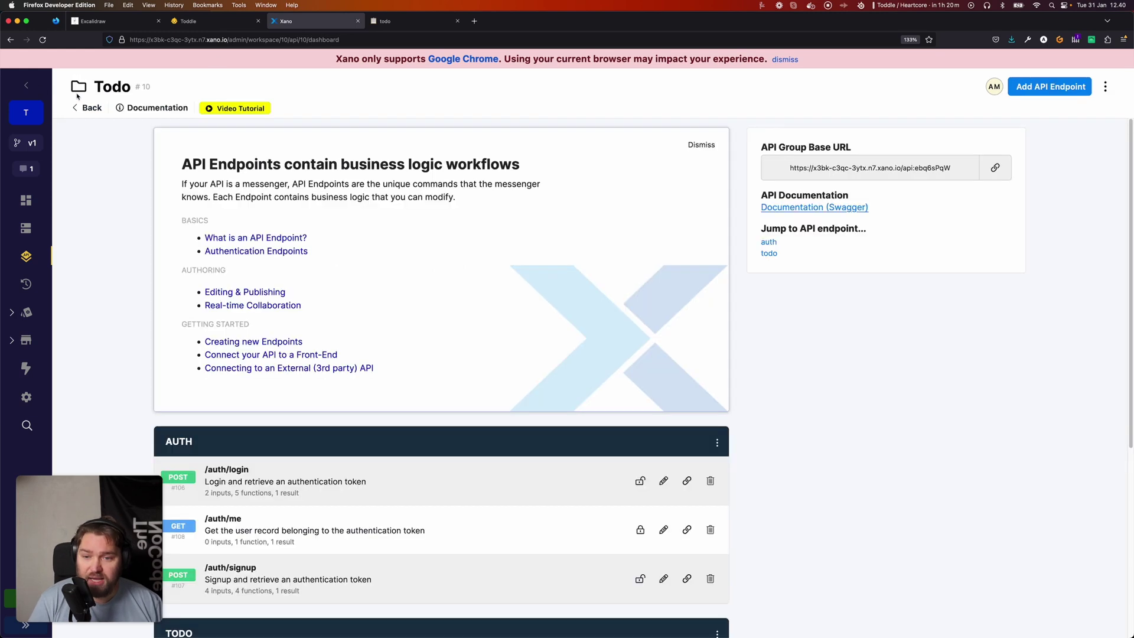
pyautogui.scroll(-5, 476, 299)
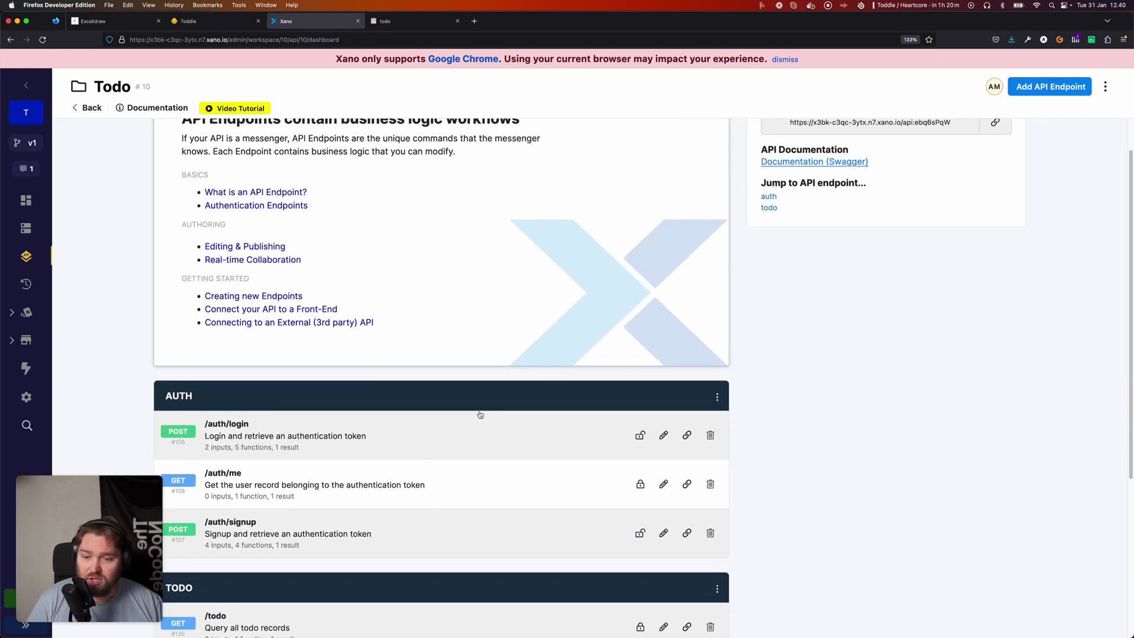
pyautogui.scroll(-1, 494, 401)
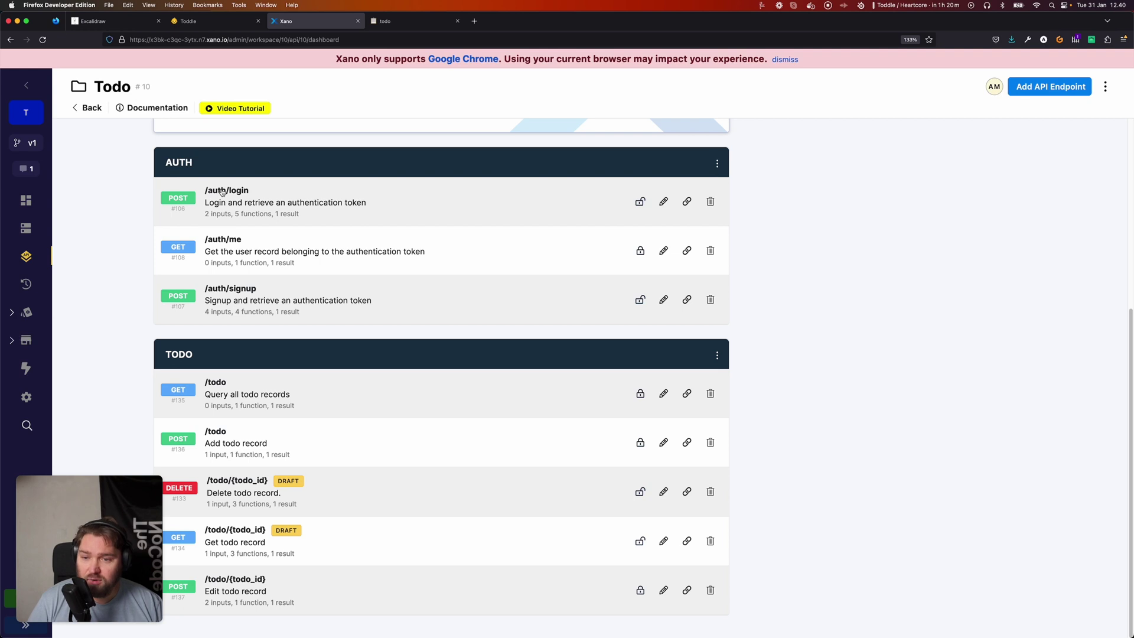
pyautogui.scroll(5, 466, 203)
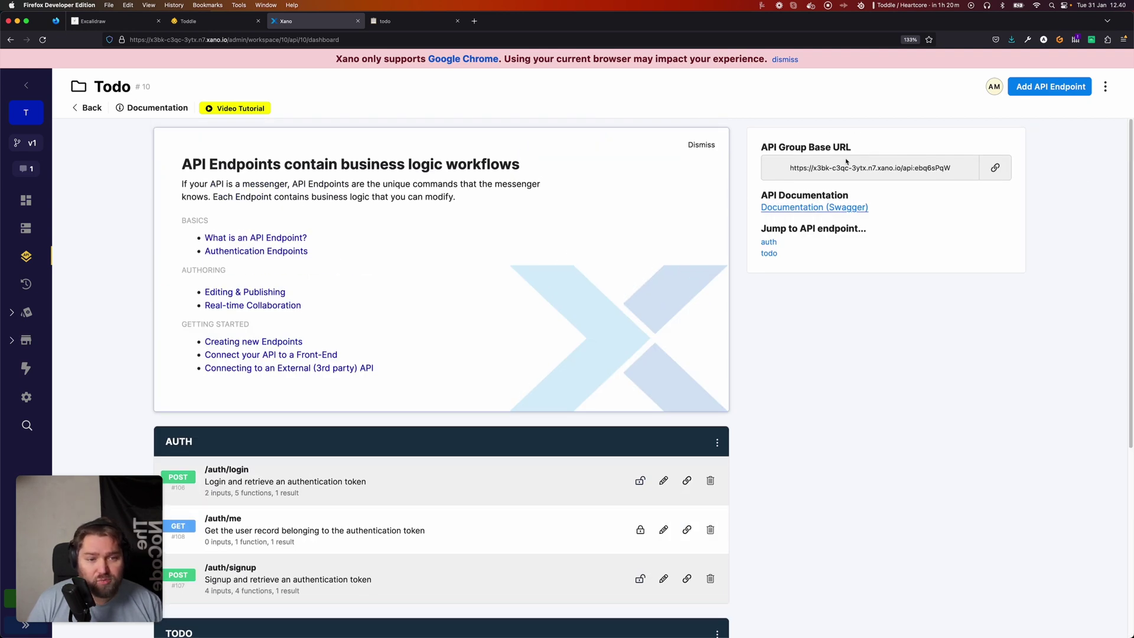
pyautogui.click(995, 168)
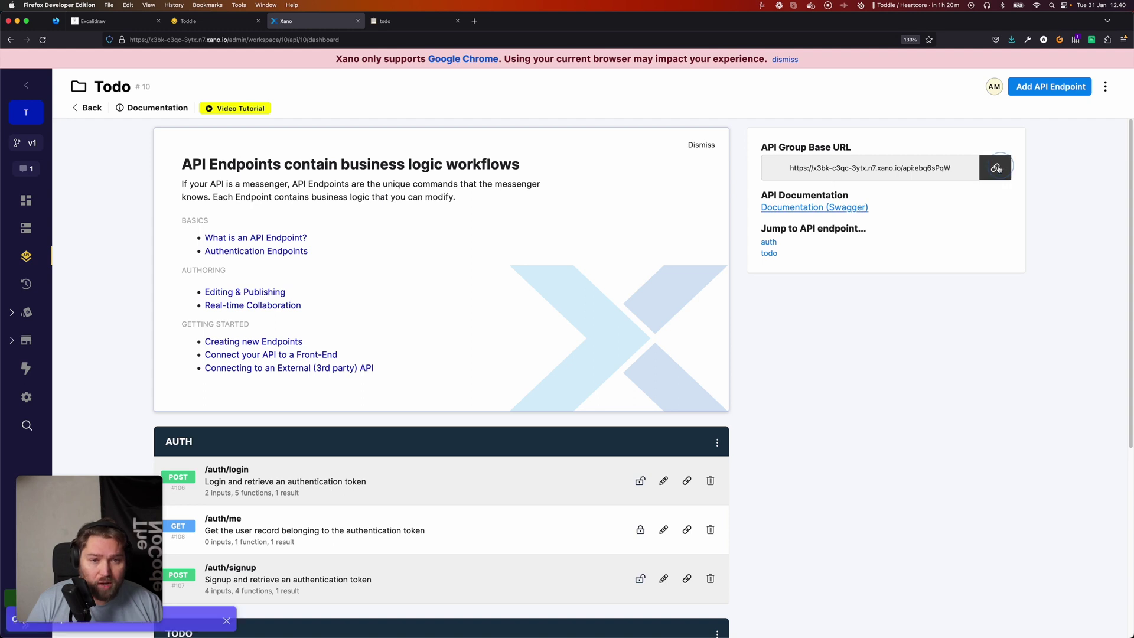
# Replace the Login page's Project URL variable initial value with the copied Xano base URL.
pyautogui.click(202, 24)
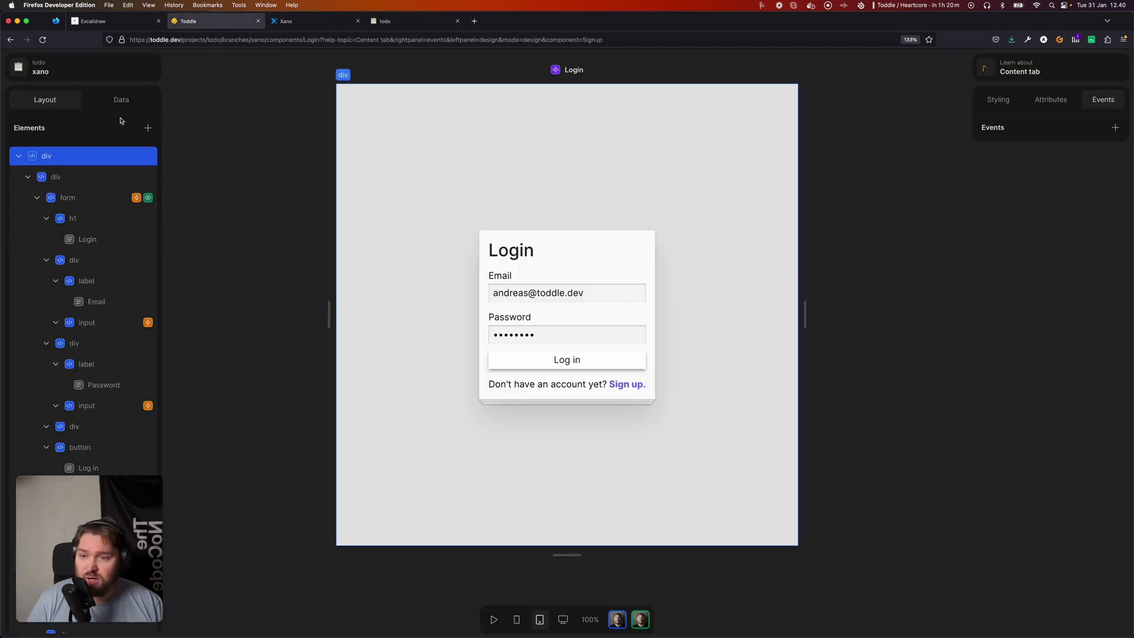
pyautogui.click(121, 99)
pyautogui.click(75, 228)
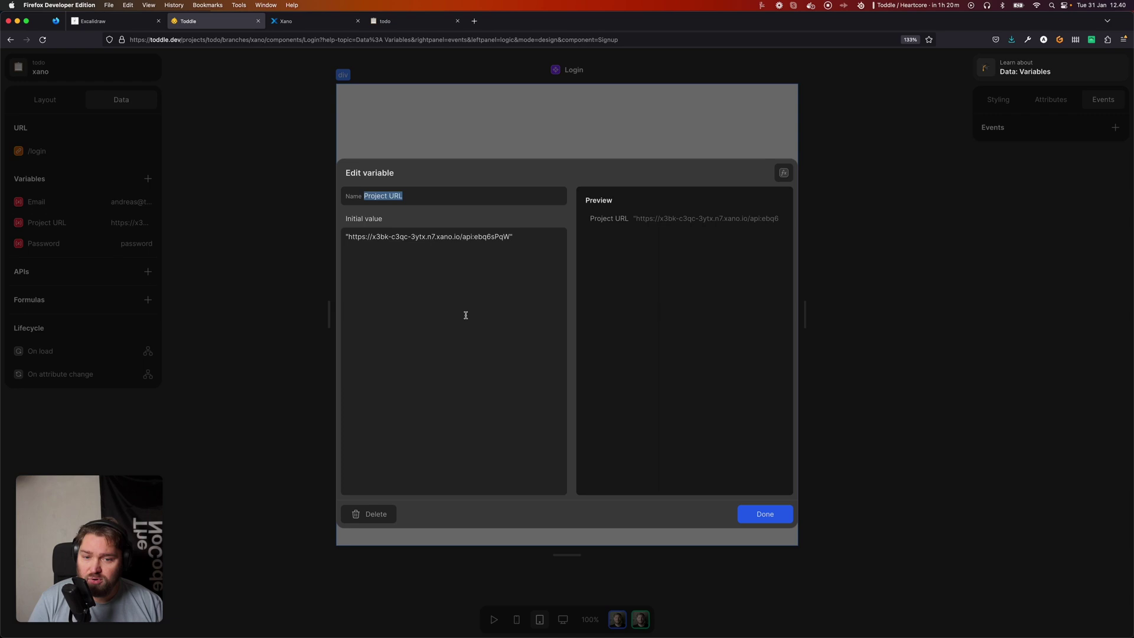
pyautogui.click(463, 311)
pyautogui.press('super+a')
pyautogui.press('super+v')
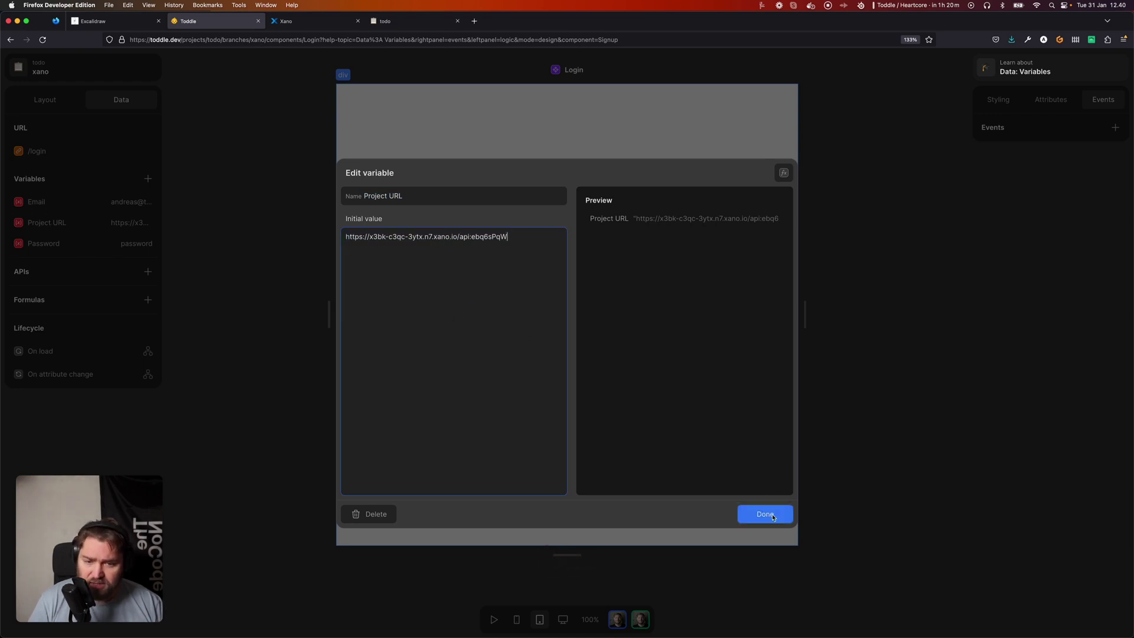
pyautogui.click(773, 517)
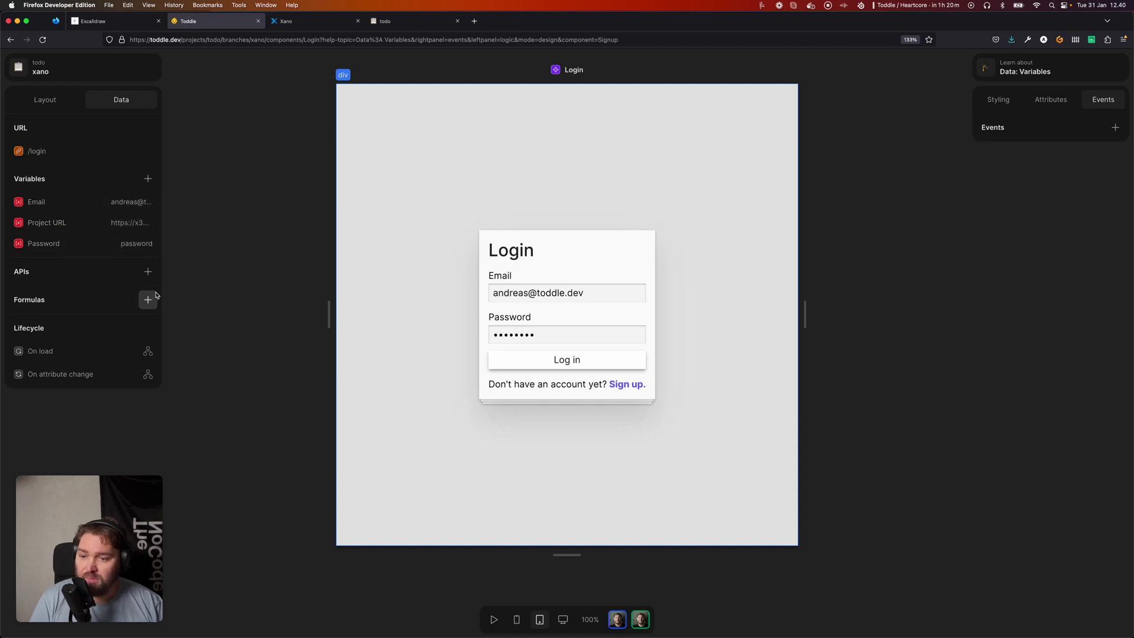
# Add a new API request named Login using the POST method.
pyautogui.click(148, 271)
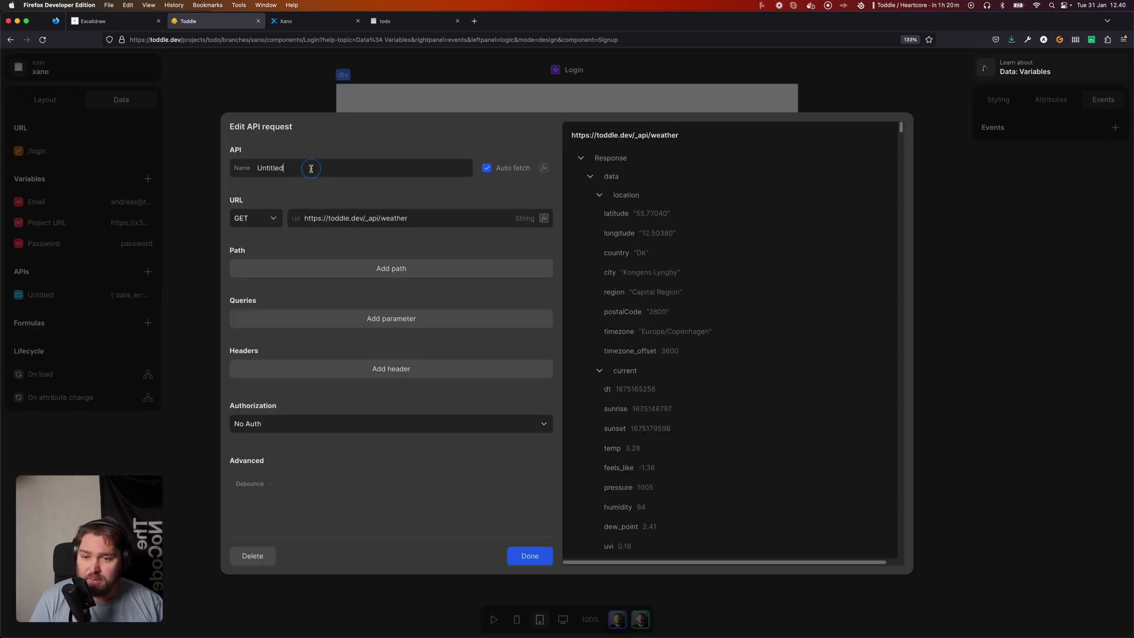
pyautogui.press('super+a')
pyautogui.write('Logi')
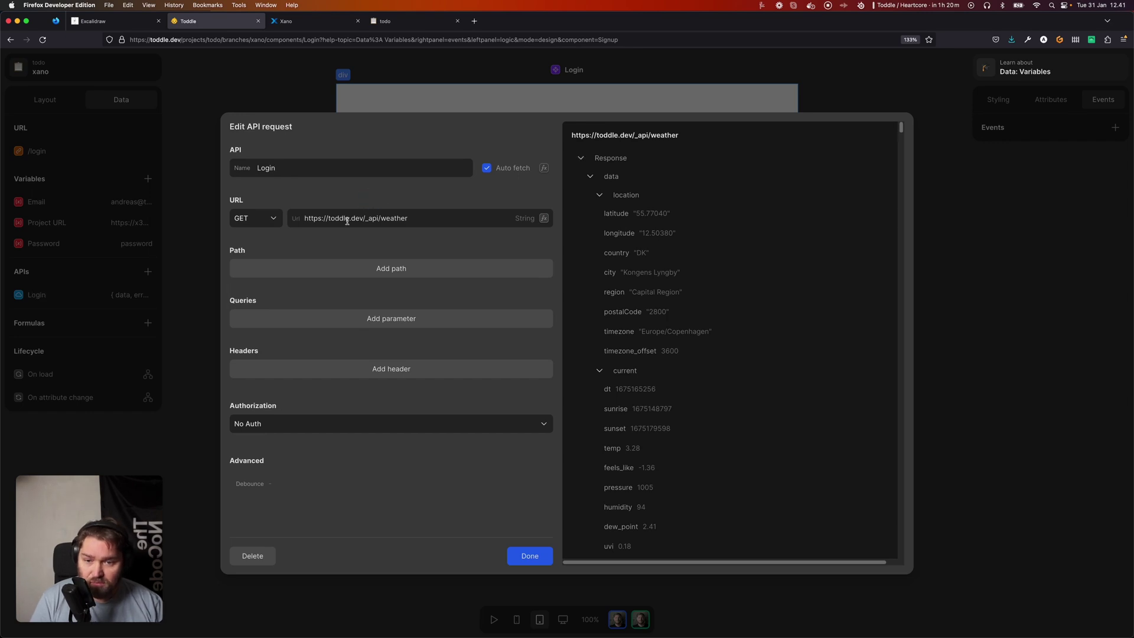
pyautogui.click(265, 218)
pyautogui.click(266, 245)
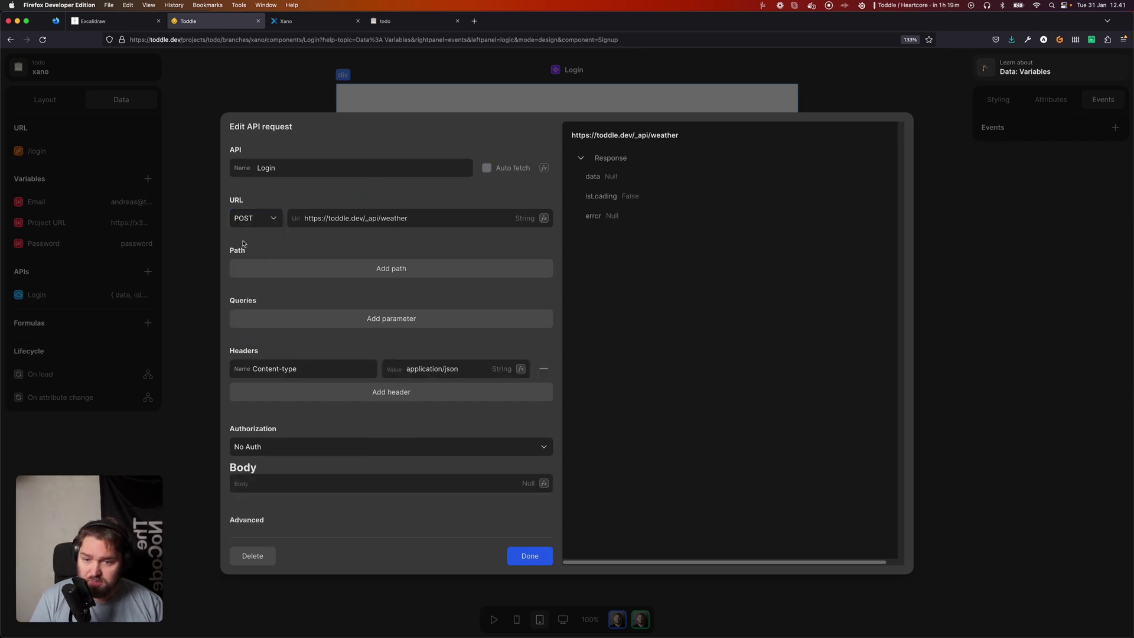
# Set the Login request URL to the Project URL variable, checking Xano's endpoints.
pyautogui.click(543, 219)
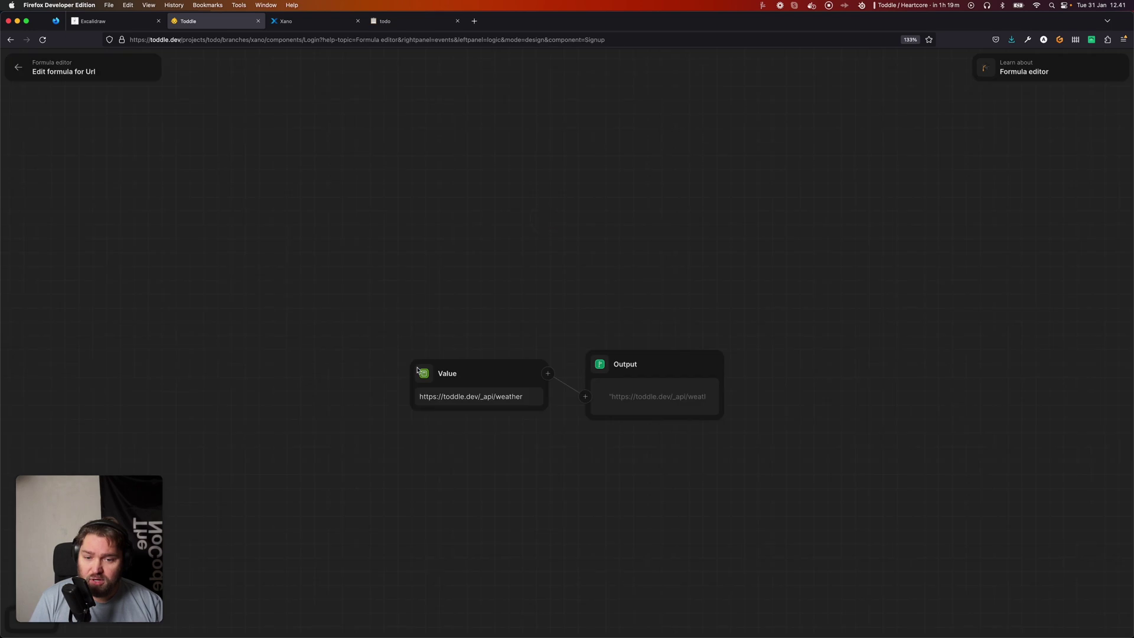
pyautogui.click(434, 370)
pyautogui.click(456, 436)
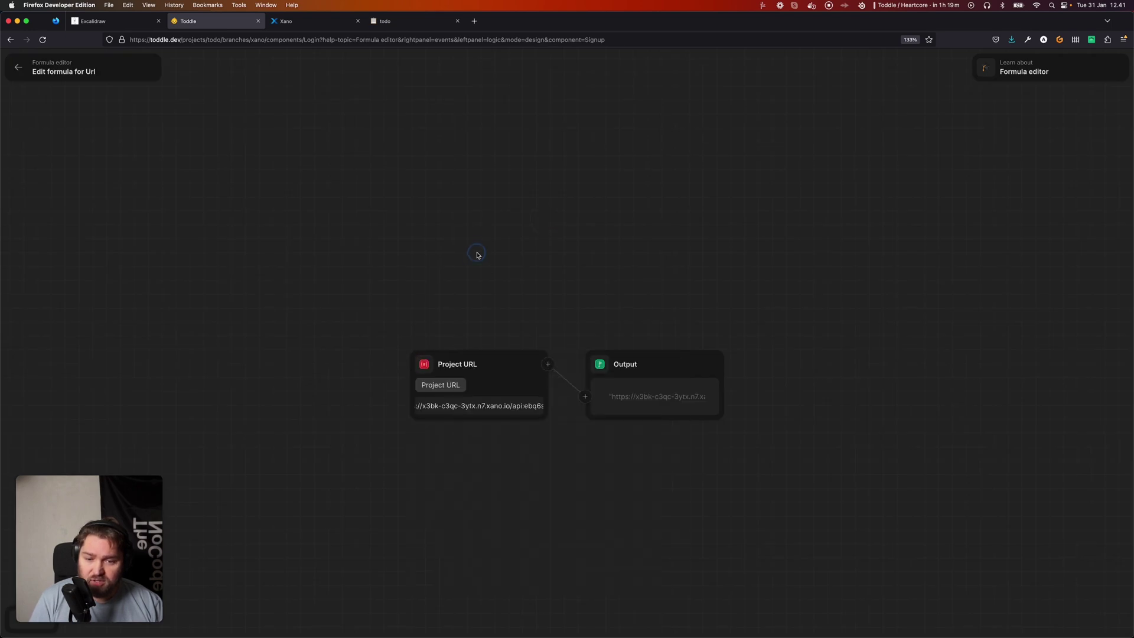
pyautogui.press('Escape')
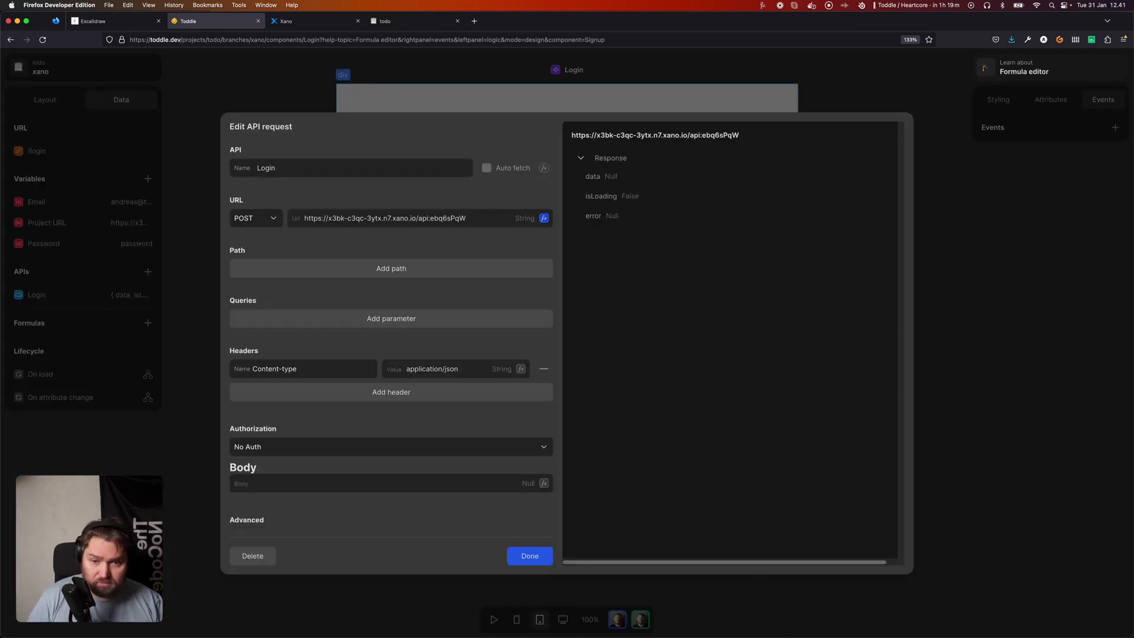
pyautogui.click(306, 23)
pyautogui.scroll(-3, 408, 342)
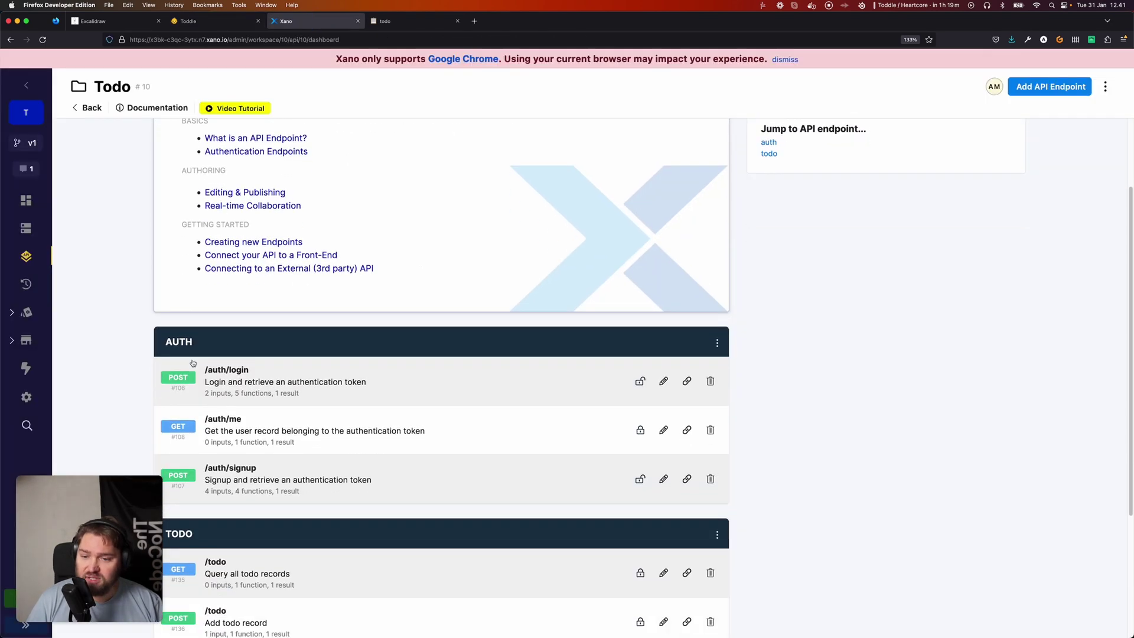
pyautogui.click(218, 21)
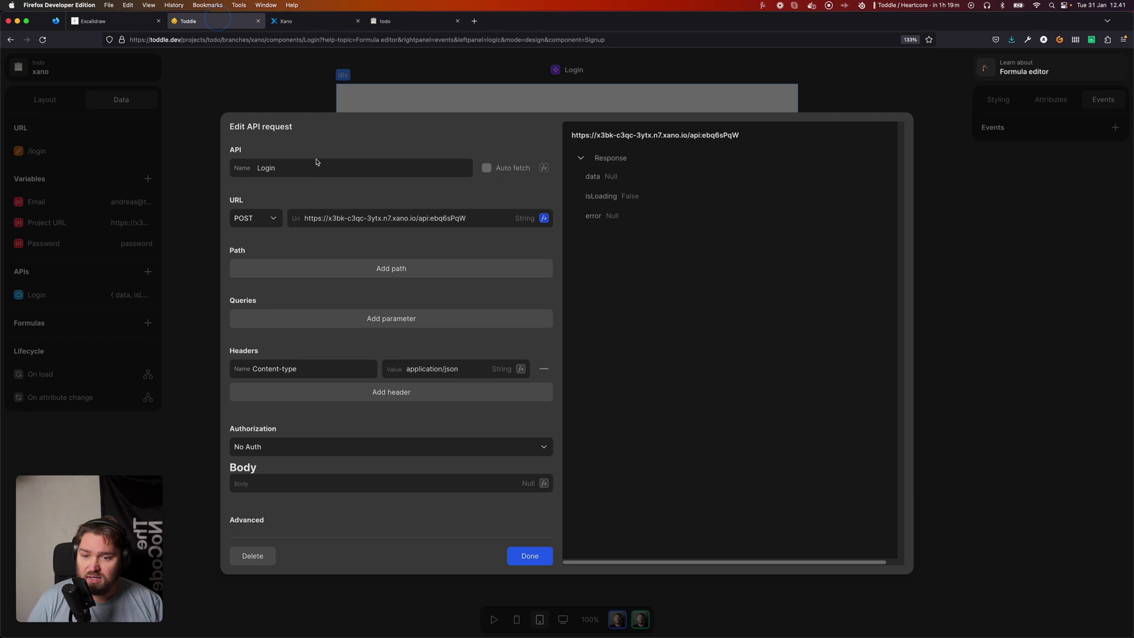
# Add the path segments 'auth' and 'login' to the Login request.
pyautogui.click(312, 269)
pyautogui.click(312, 269)
pyautogui.write('auth')
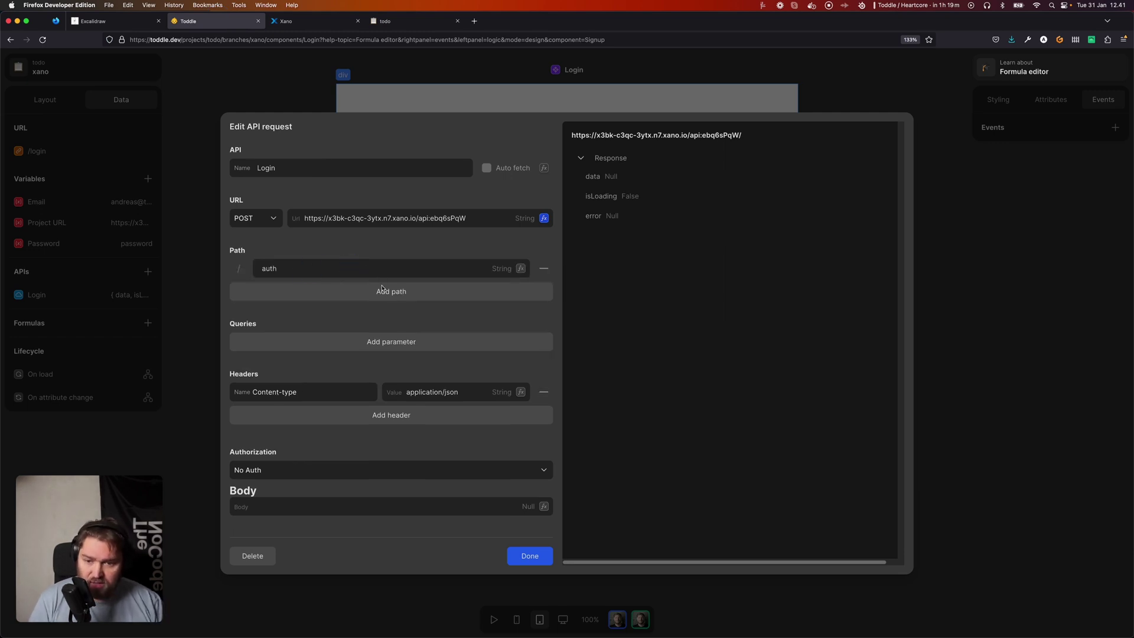
pyautogui.click(382, 290)
pyautogui.click(341, 293)
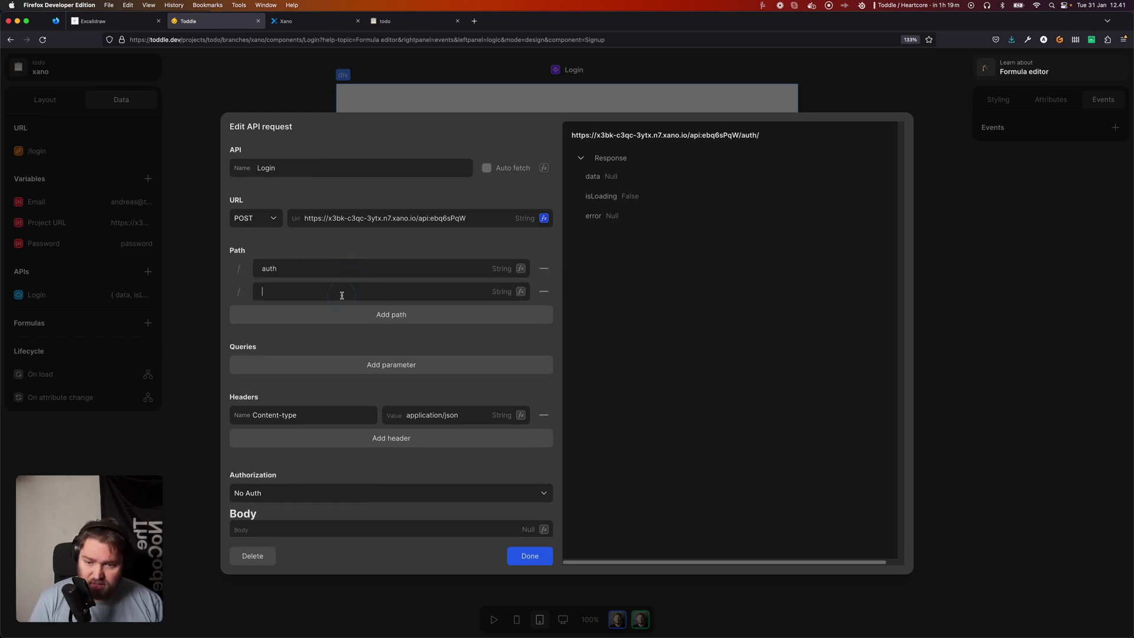
pyautogui.write('login')
pyautogui.press('Return')
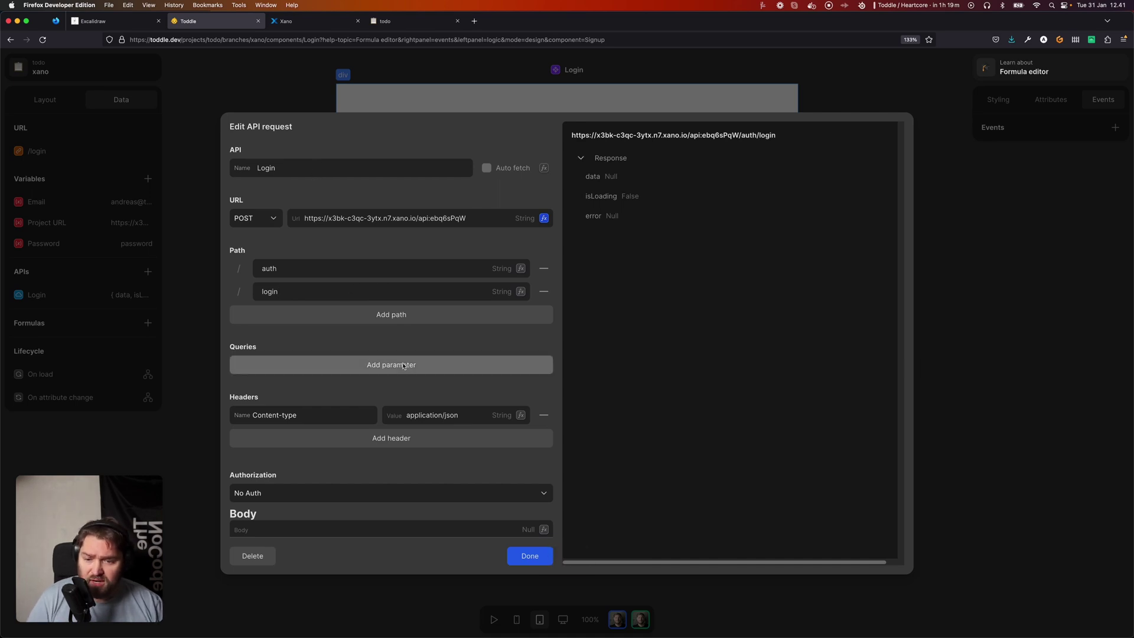
# Check the inputs of Xano's /auth/login endpoint before returning to the Login request.
pyautogui.scroll(-5, 429, 423)
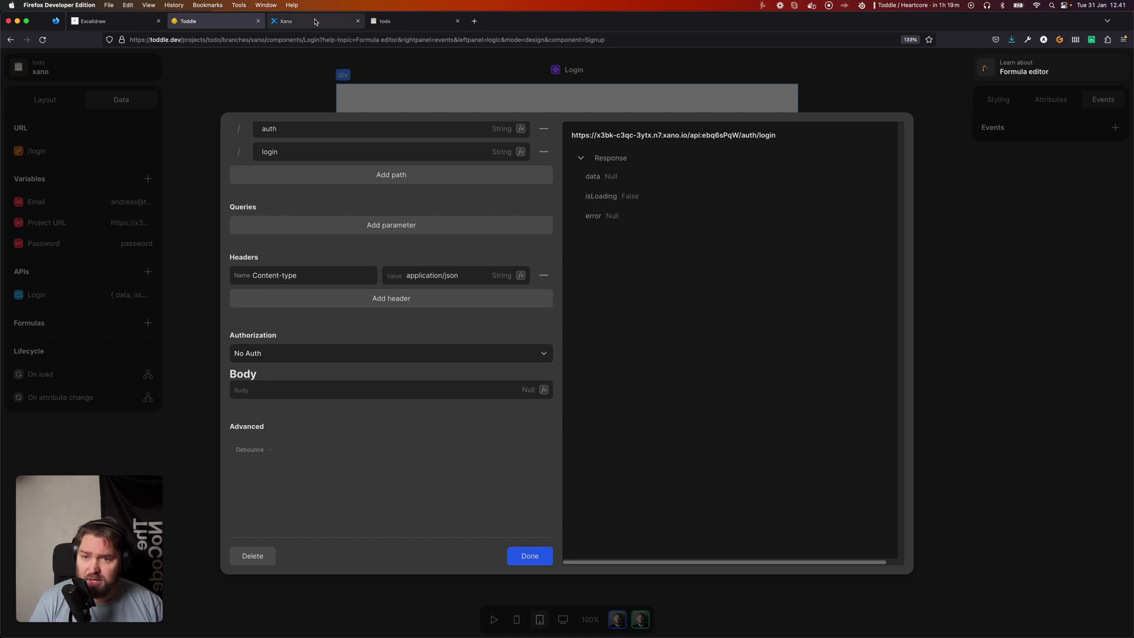
pyautogui.click(313, 22)
pyautogui.click(353, 385)
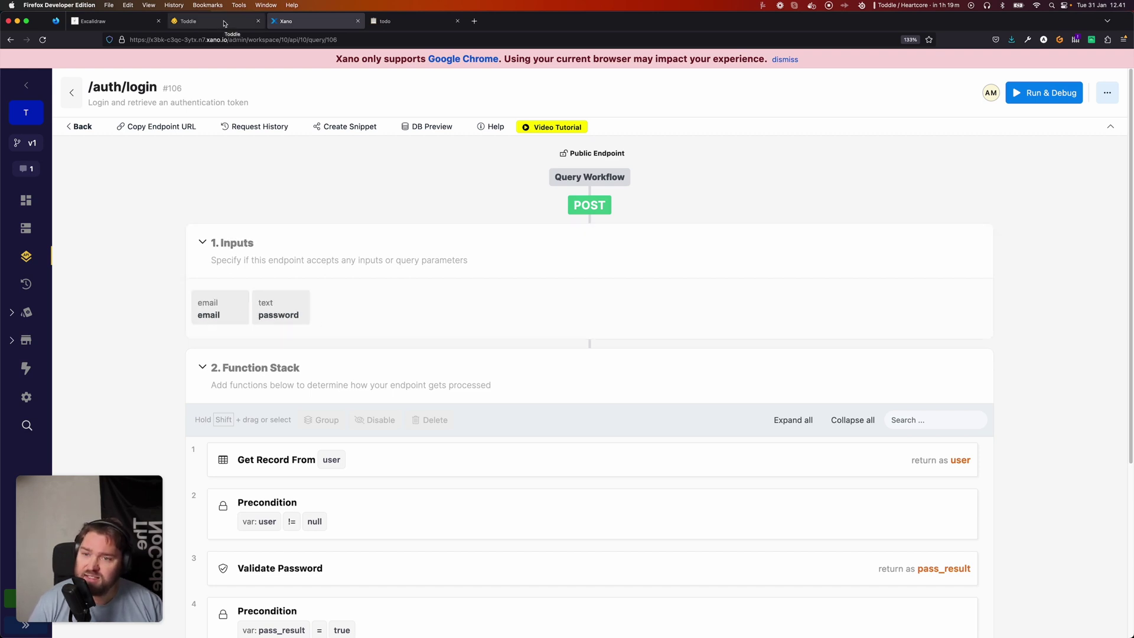
pyautogui.click(225, 23)
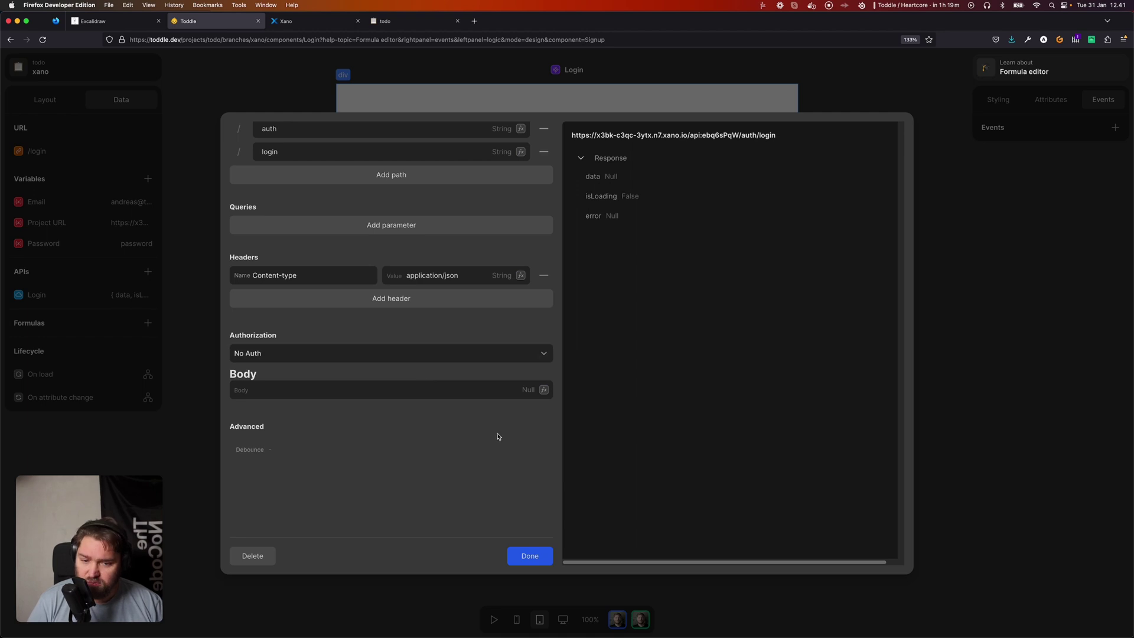
# Make the Login body a Record with key 'email' set to the Email variable.
pyautogui.click(544, 391)
pyautogui.click(423, 374)
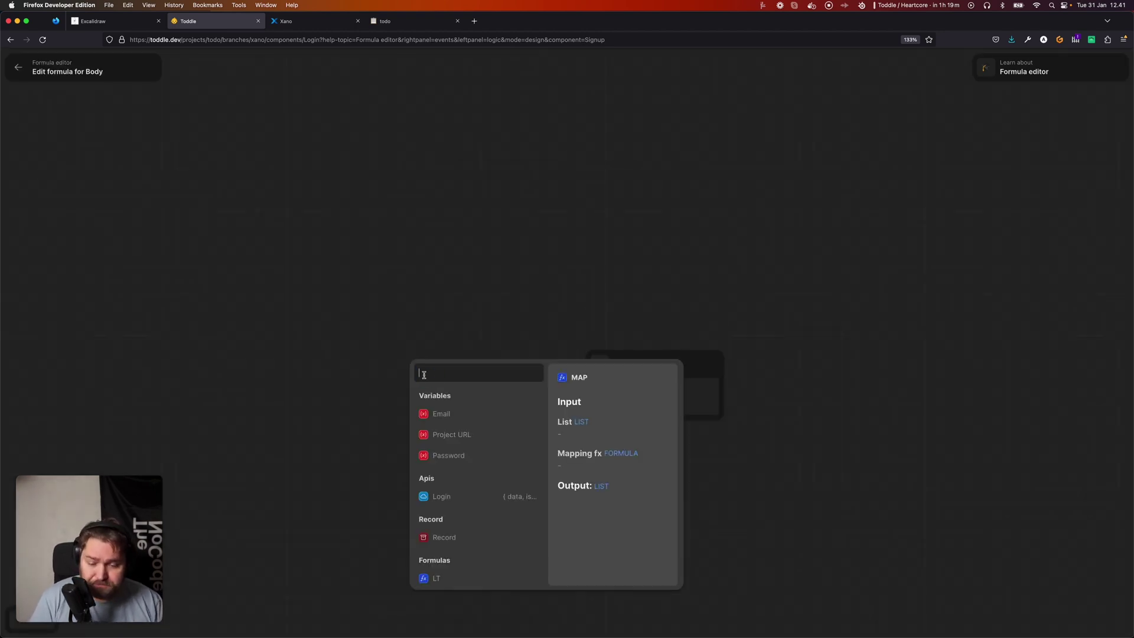
pyautogui.write('rec')
pyautogui.press('Return')
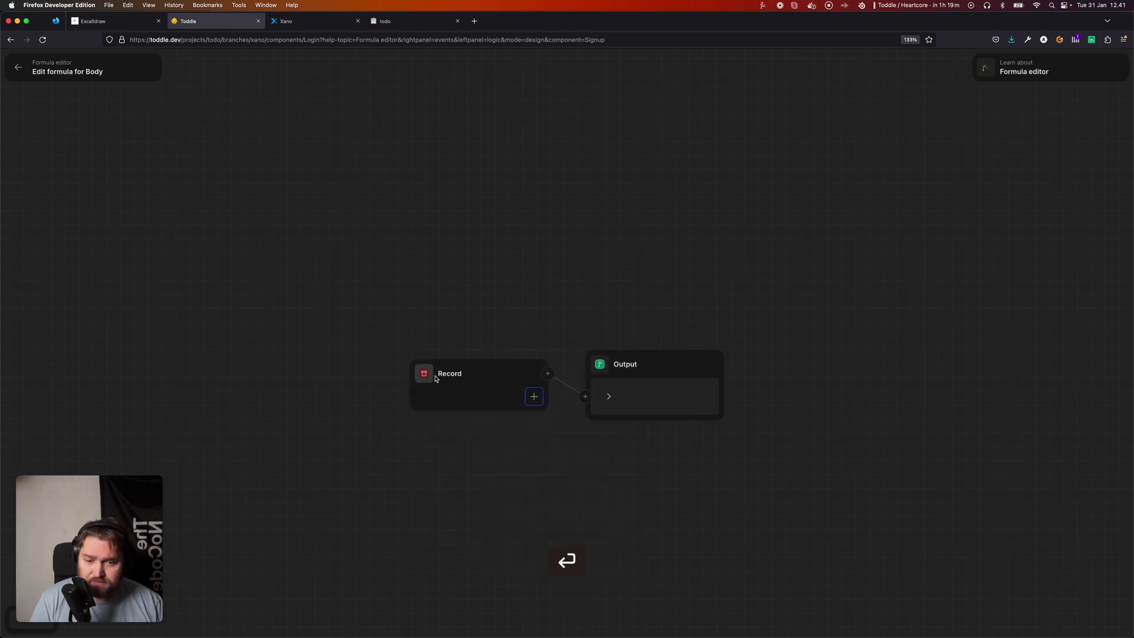
pyautogui.write('email')
pyautogui.press('Tab')
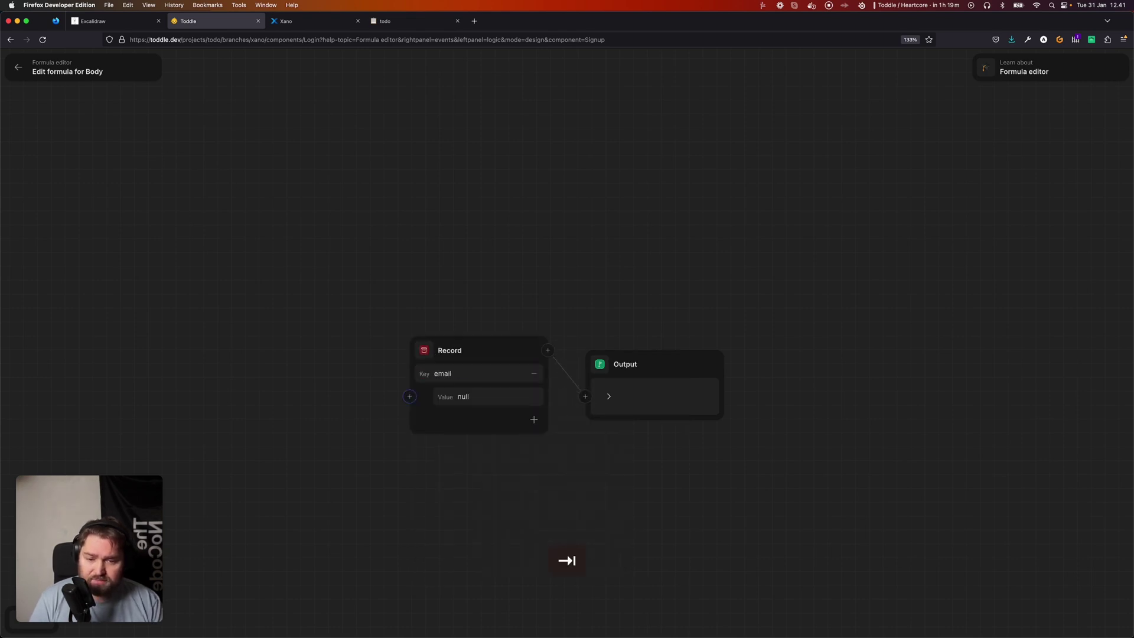
pyautogui.write('ema')
pyautogui.press('Return')
pyautogui.press('Tab')
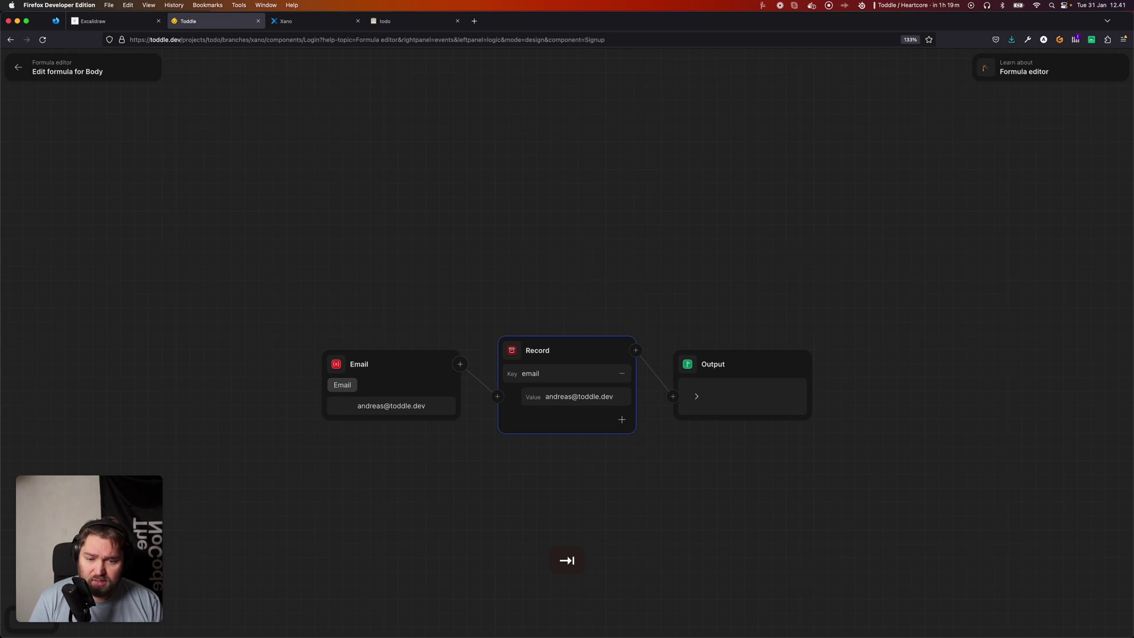
# Add a 'password' key fed by the Password variable and check the output preview.
pyautogui.press('Return')
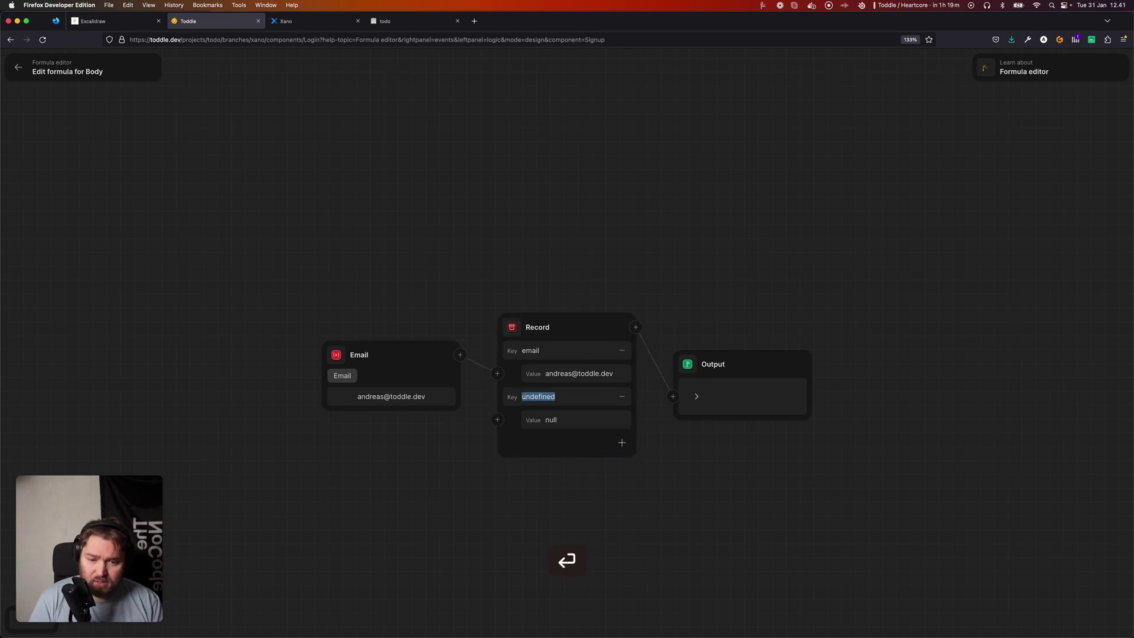
pyautogui.write('paswor')
pyautogui.press('BackSpace')
pyautogui.write('swor')
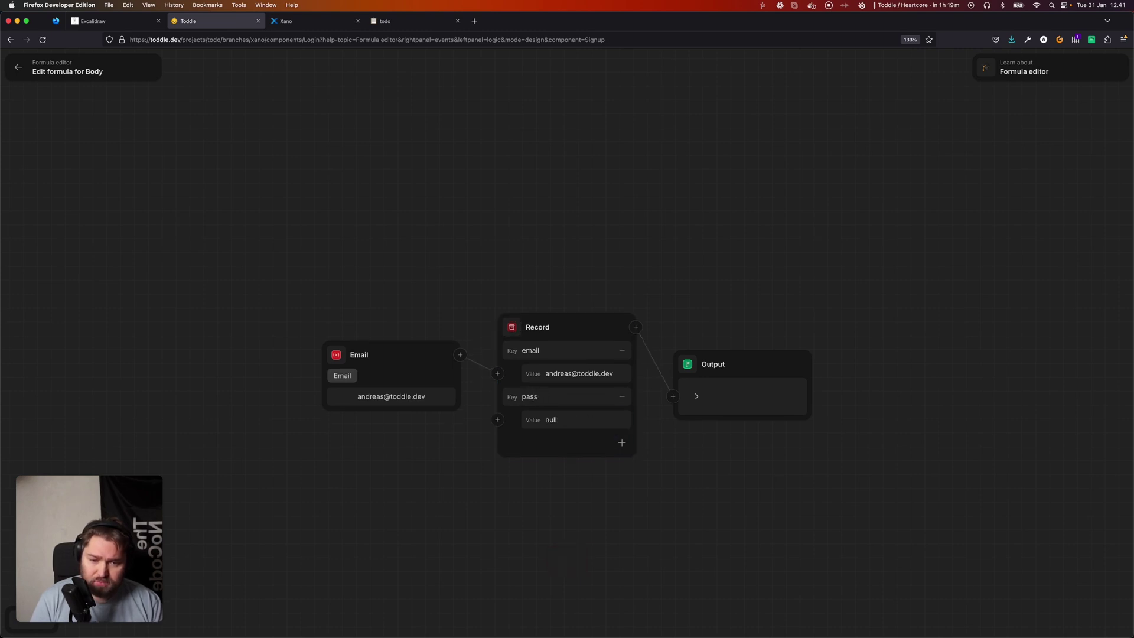
pyautogui.press('Return')
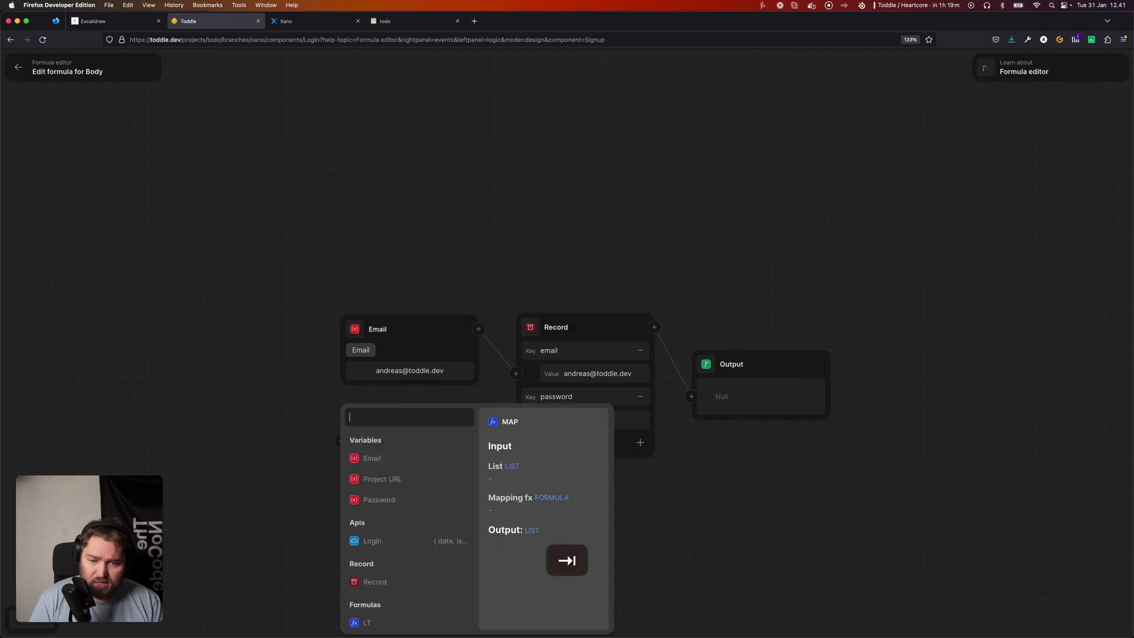
pyautogui.write('pass')
pyautogui.press('Return')
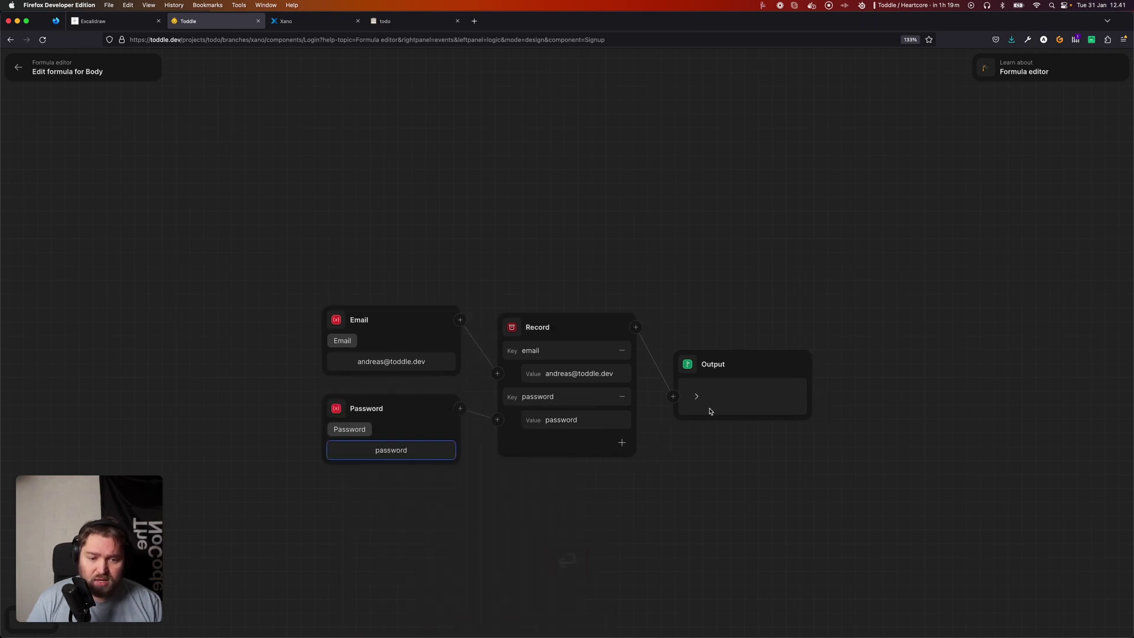
pyautogui.click(708, 406)
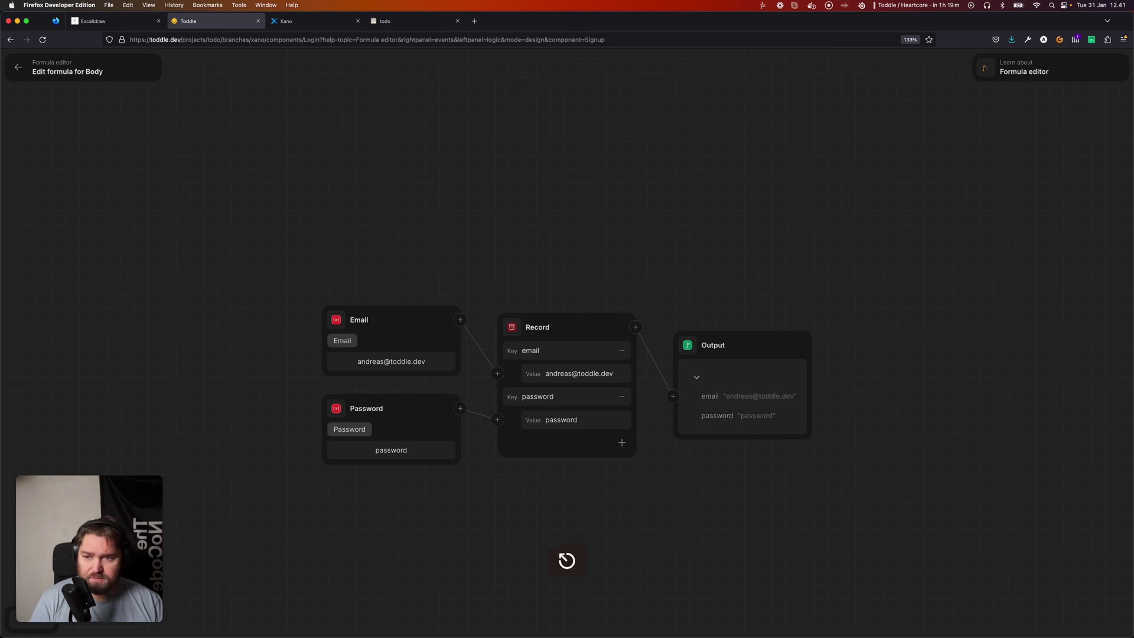
pyautogui.click(566, 559)
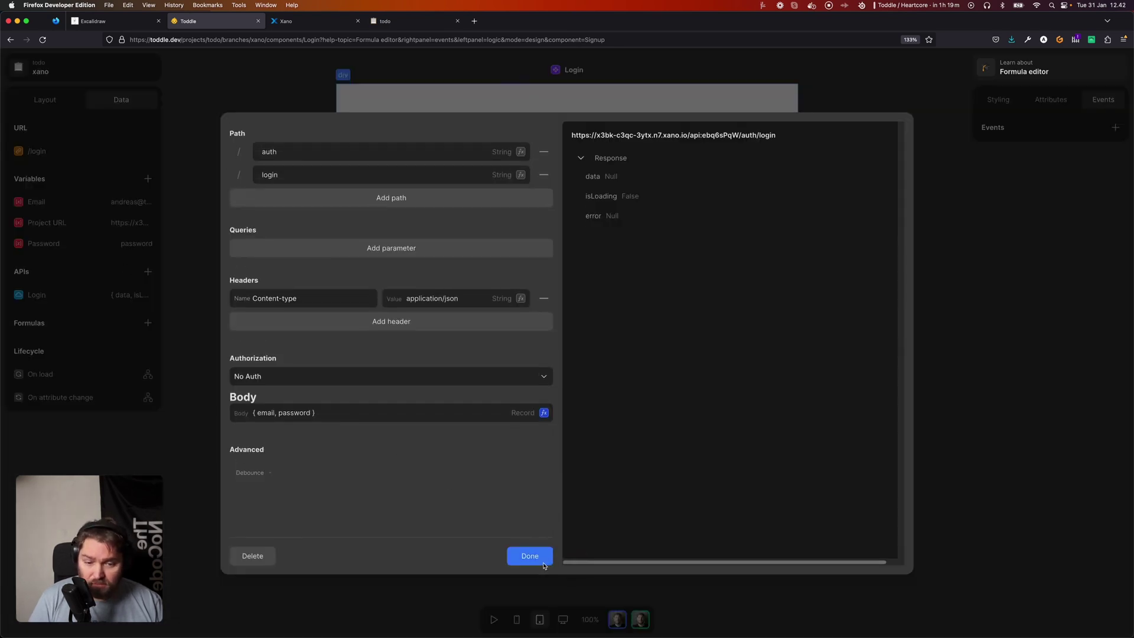
# Save the Login API and add a Call: Login step after PreventDefault in the form's submit workflow.
pyautogui.click(529, 557)
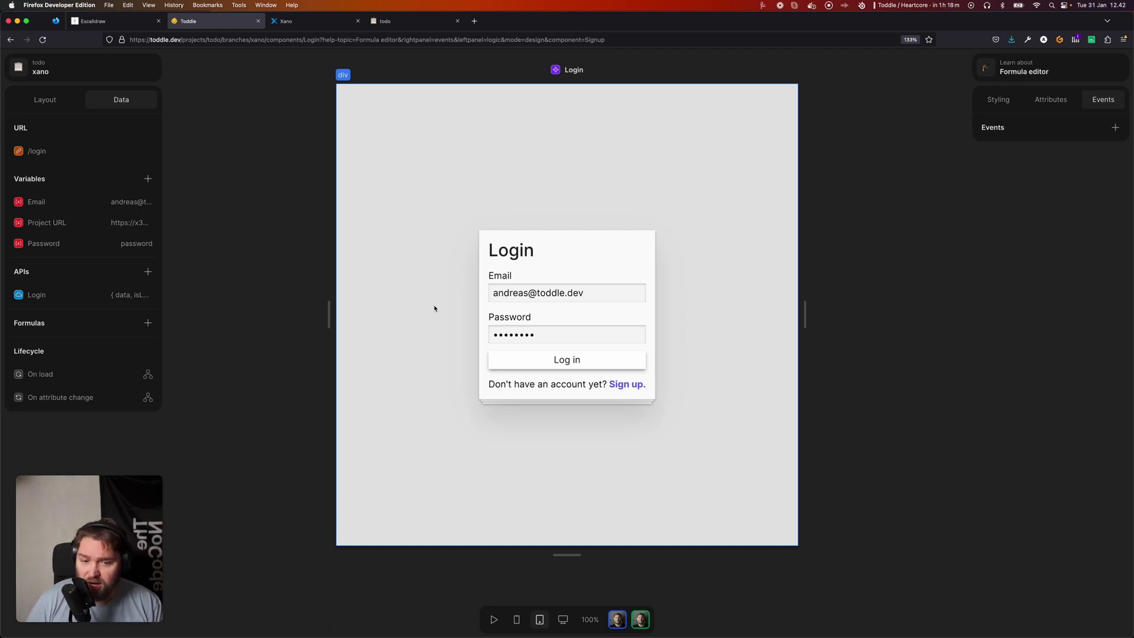
pyautogui.click(482, 272)
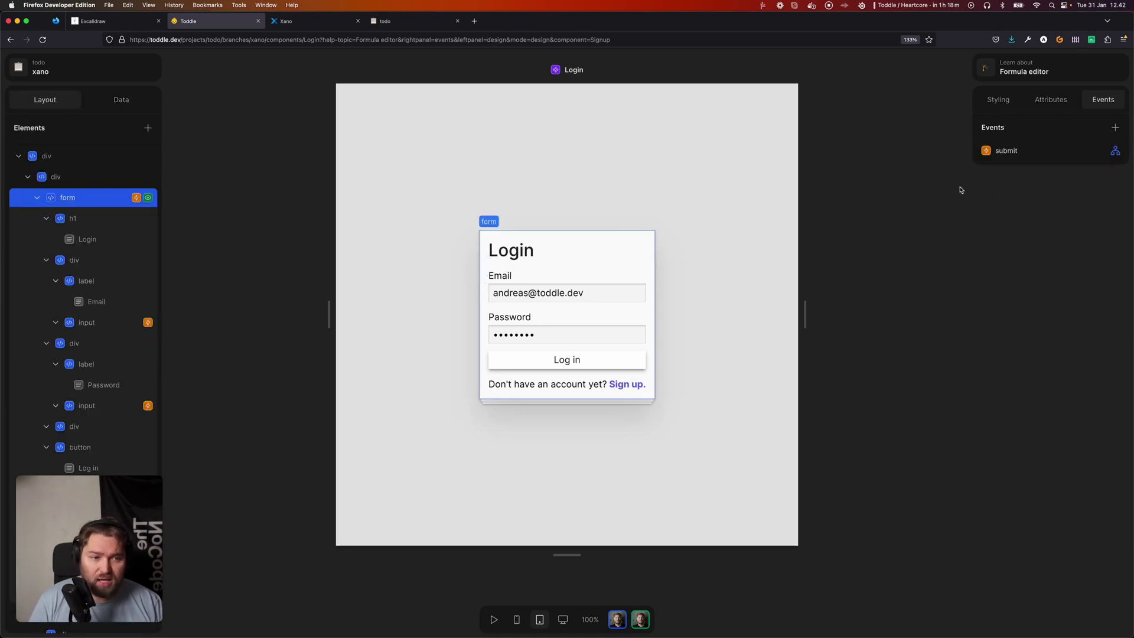
pyautogui.click(1114, 153)
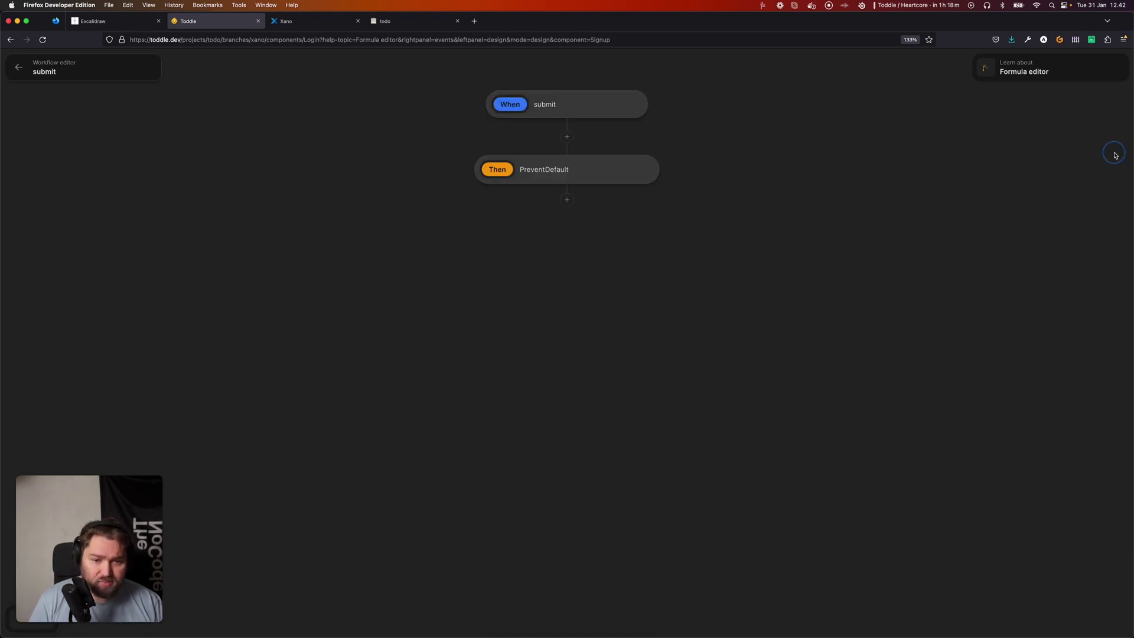
pyautogui.click(567, 199)
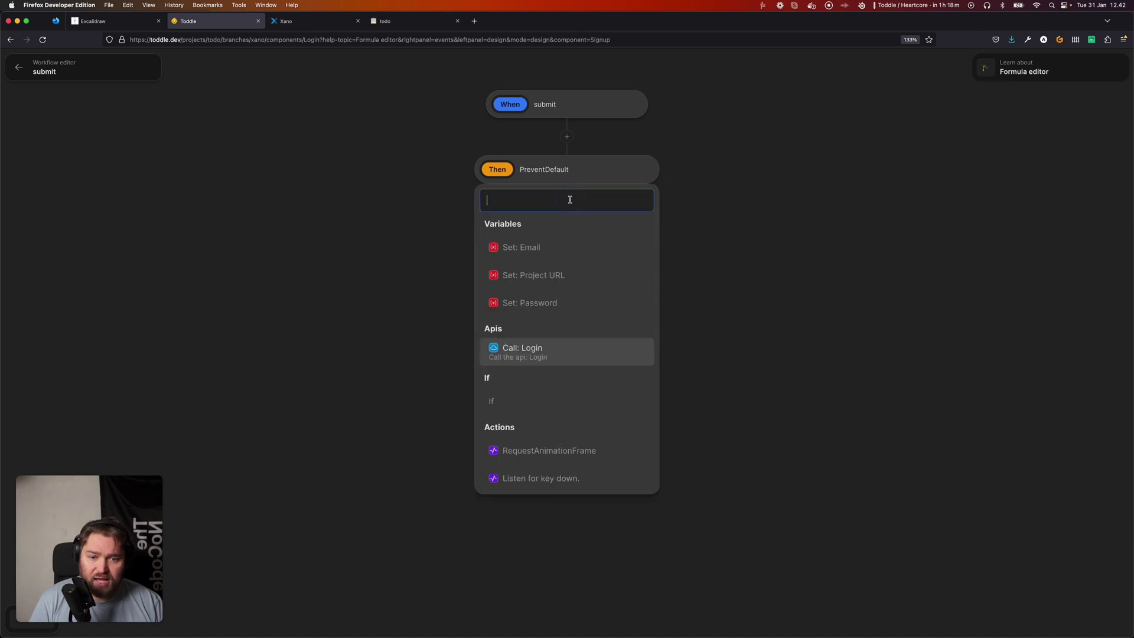
pyautogui.click(555, 357)
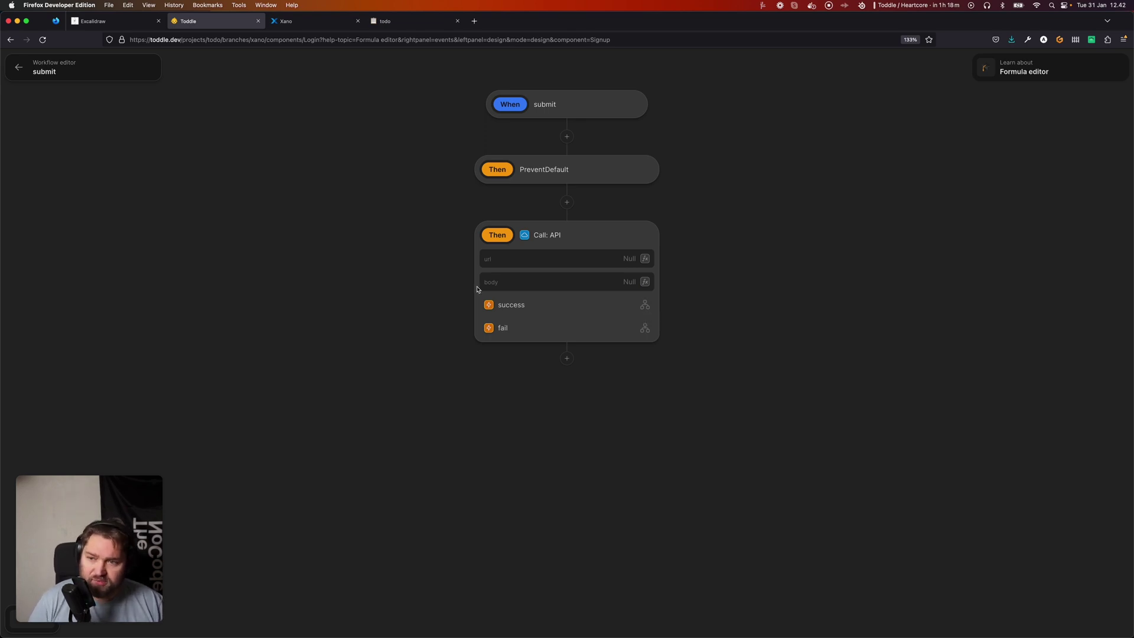
pyautogui.click(29, 66)
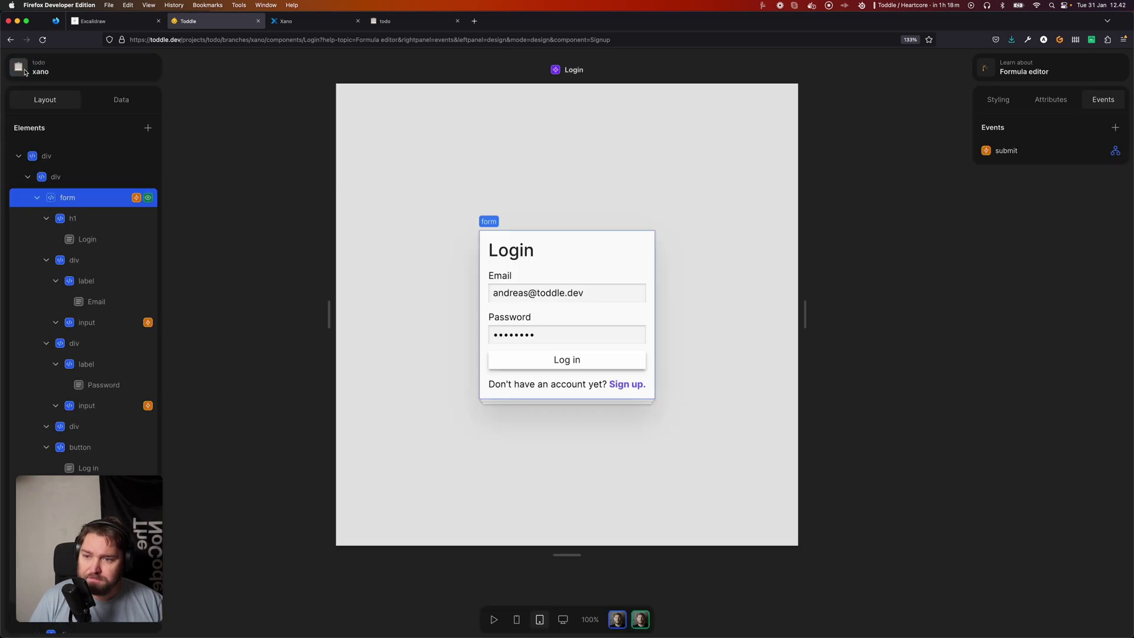
pyautogui.click(493, 619)
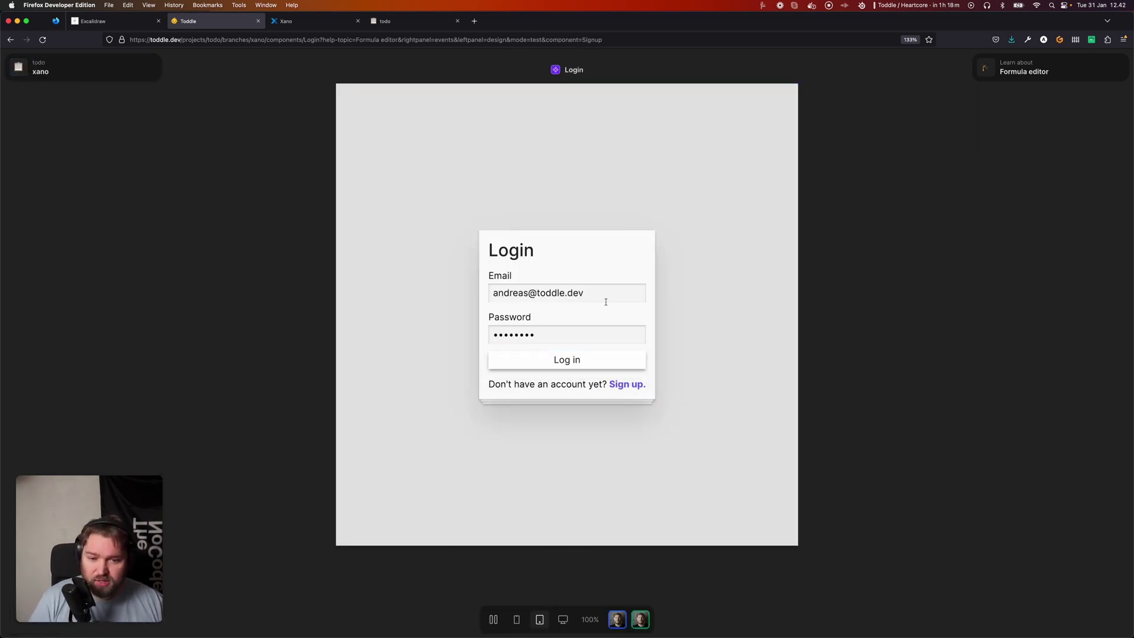
pyautogui.click(592, 366)
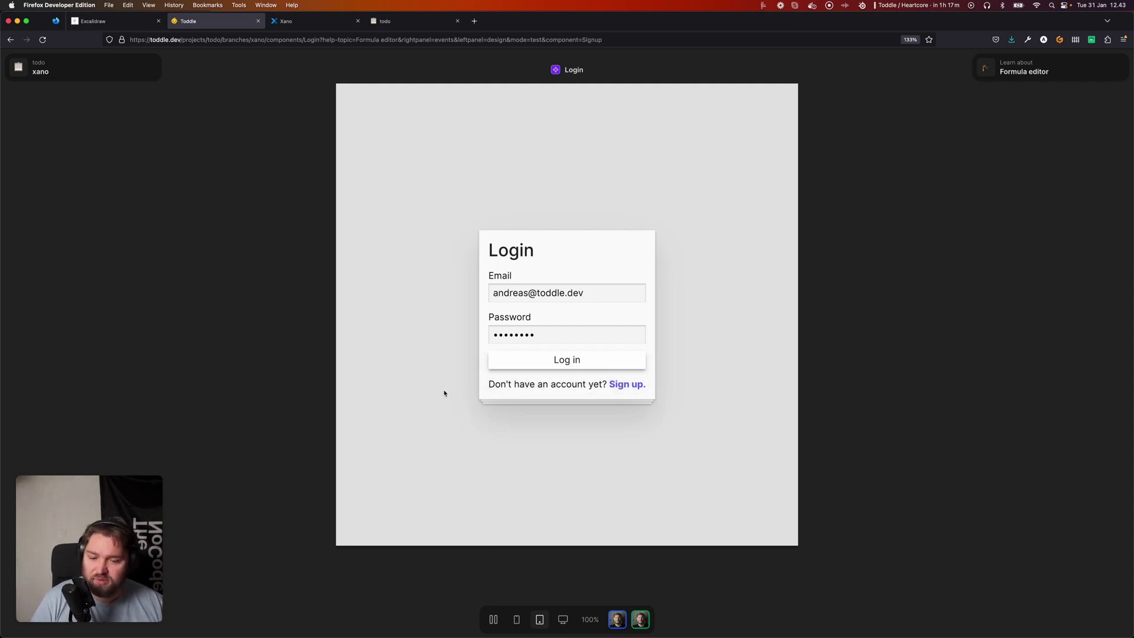
pyautogui.click(493, 621)
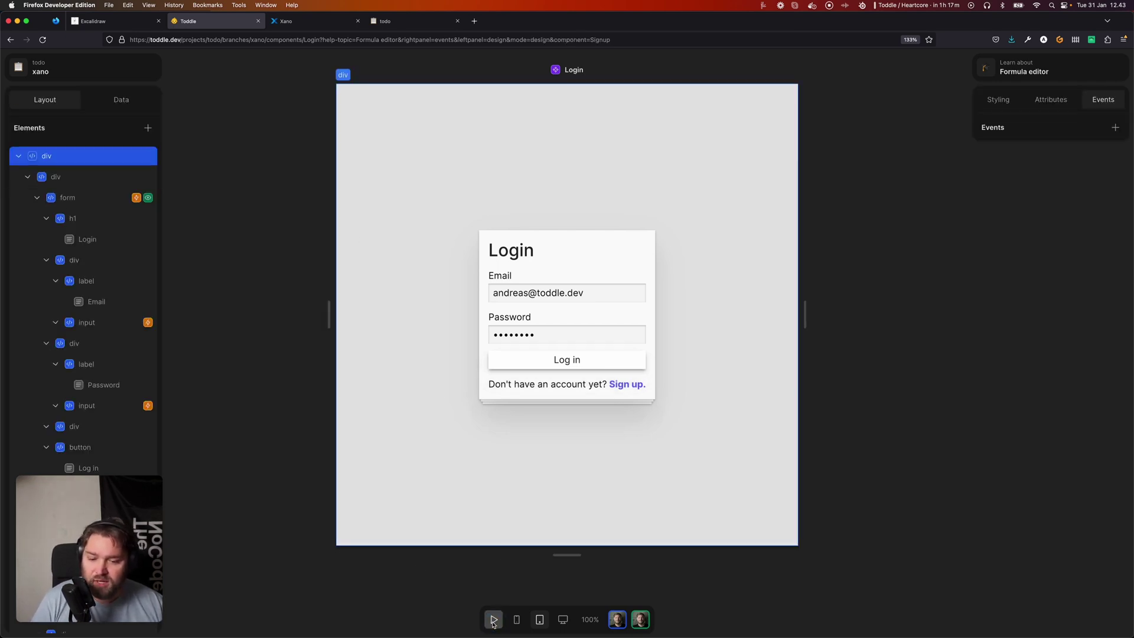
# Confirm the Login API test response contains an authToken, then close the request dialog.
pyautogui.click(118, 100)
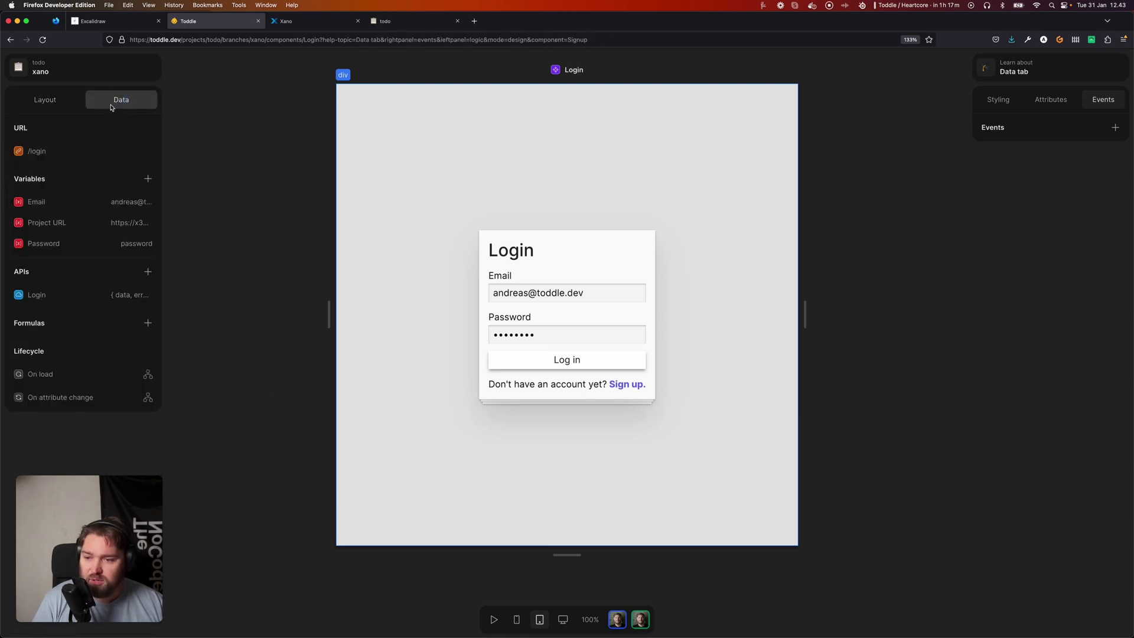
pyautogui.click(62, 296)
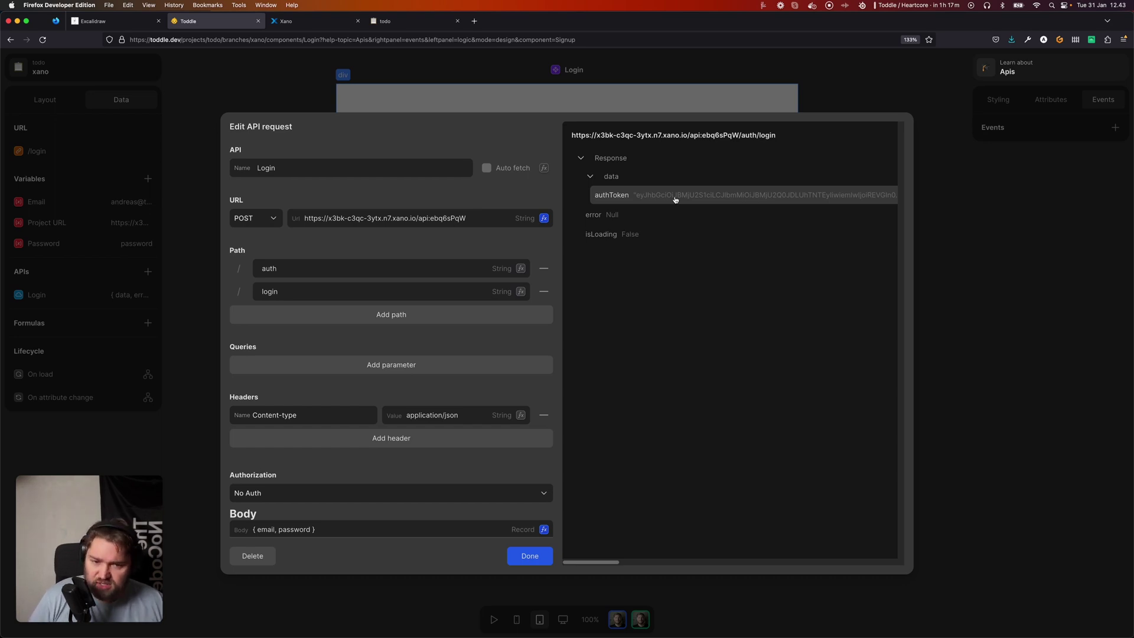
pyautogui.click(522, 557)
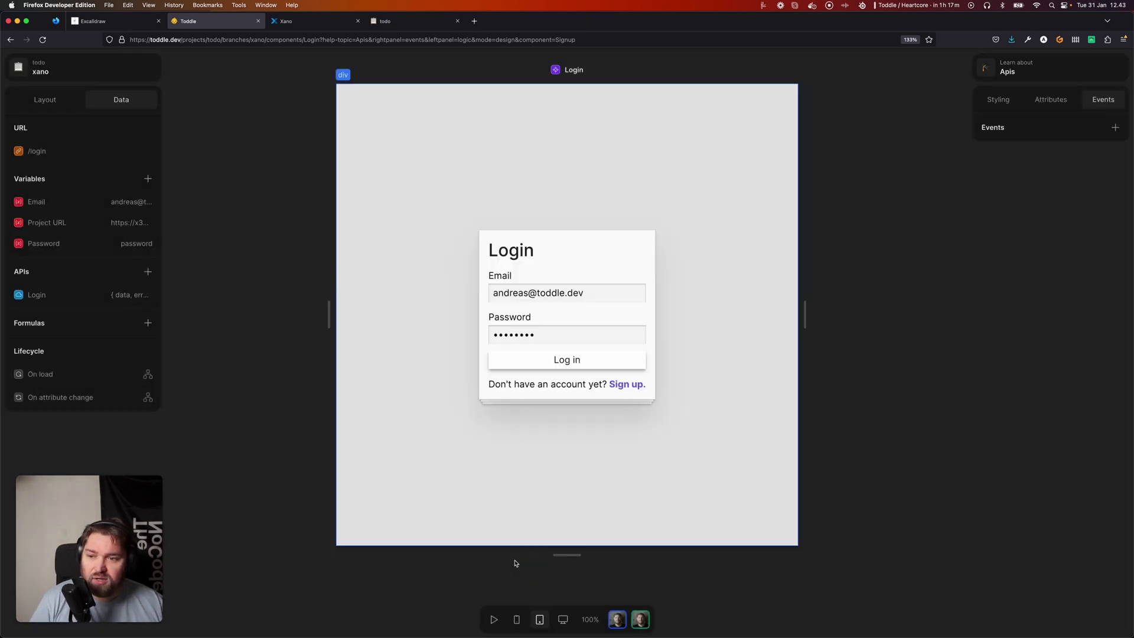
# Add a SaveAuthTokens action to the login form submit workflow's API success branch.
pyautogui.click(45, 99)
pyautogui.click(94, 197)
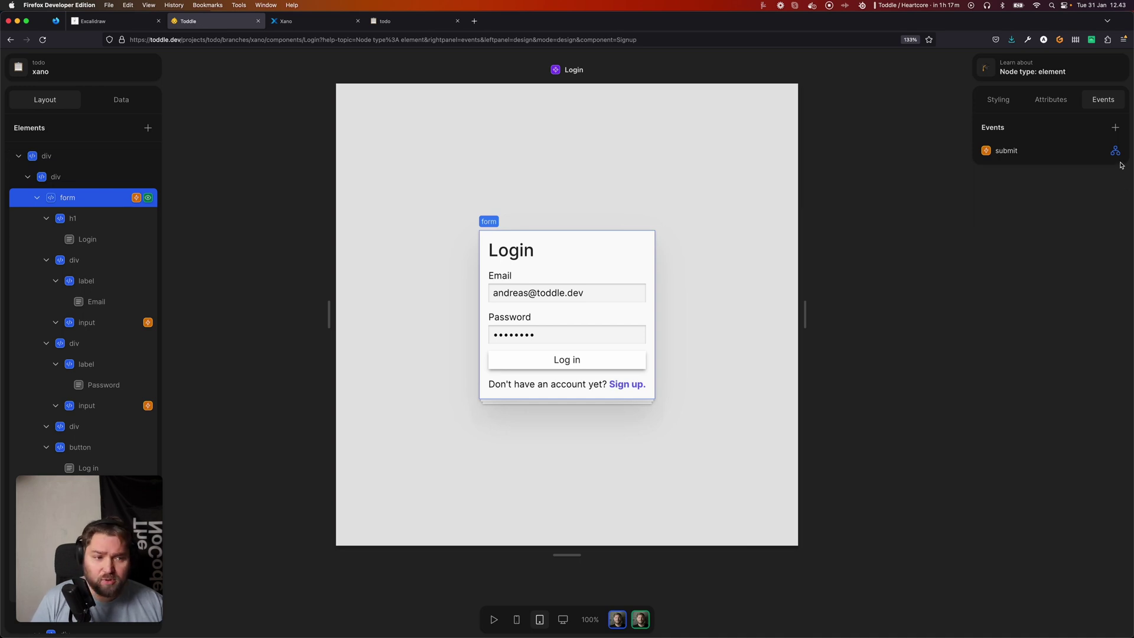
pyautogui.click(1115, 151)
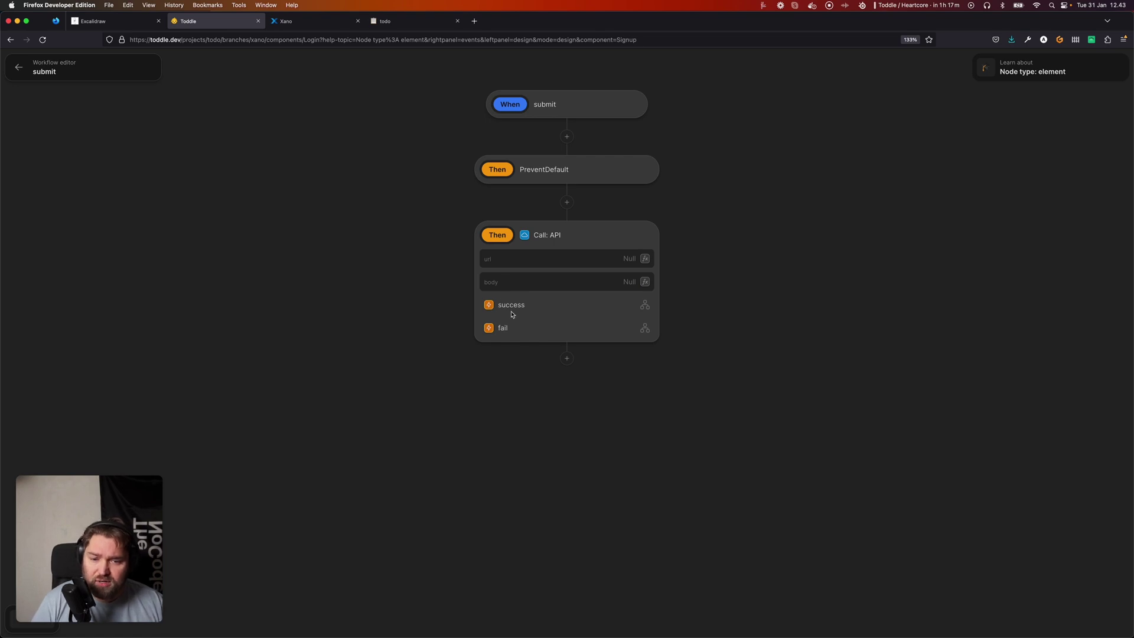
pyautogui.click(644, 305)
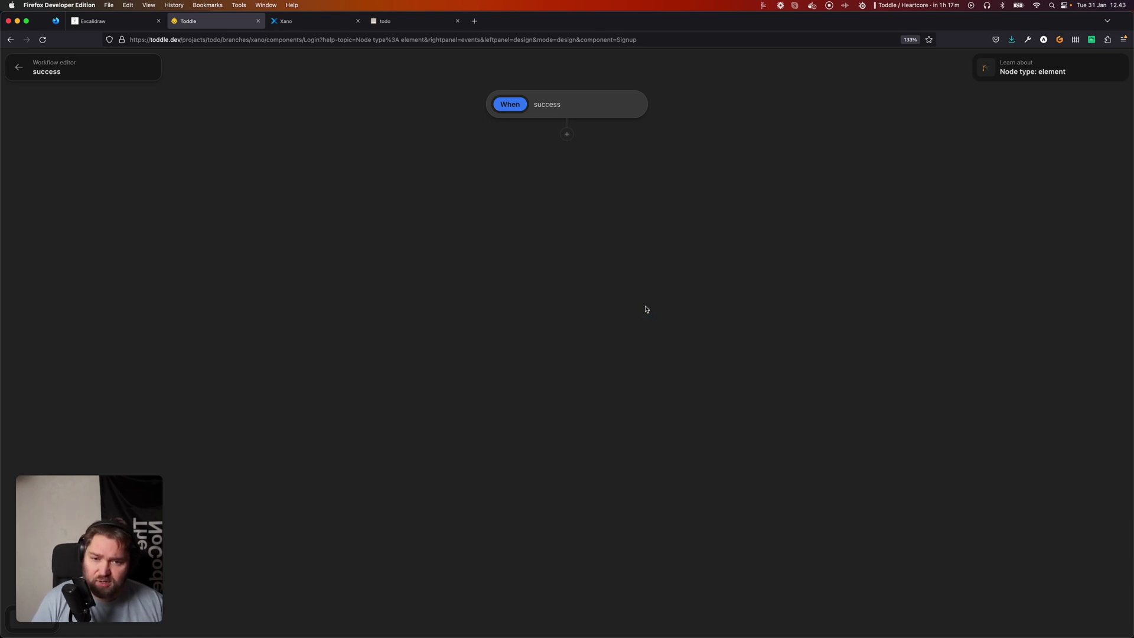
pyautogui.click(567, 134)
pyautogui.write('auth')
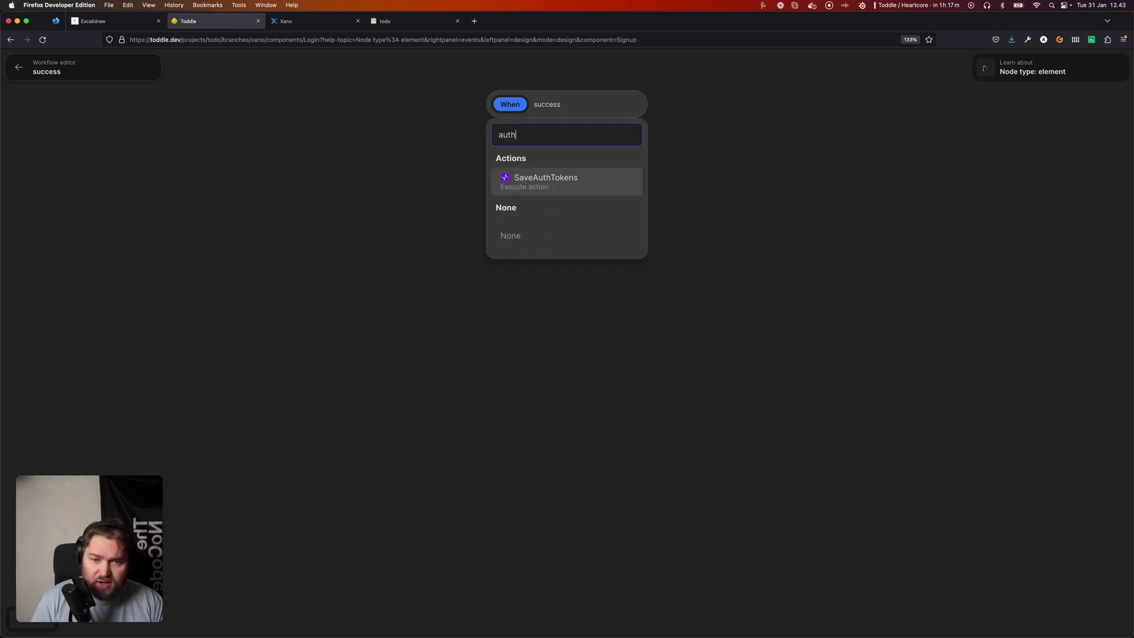
pyautogui.press('Return')
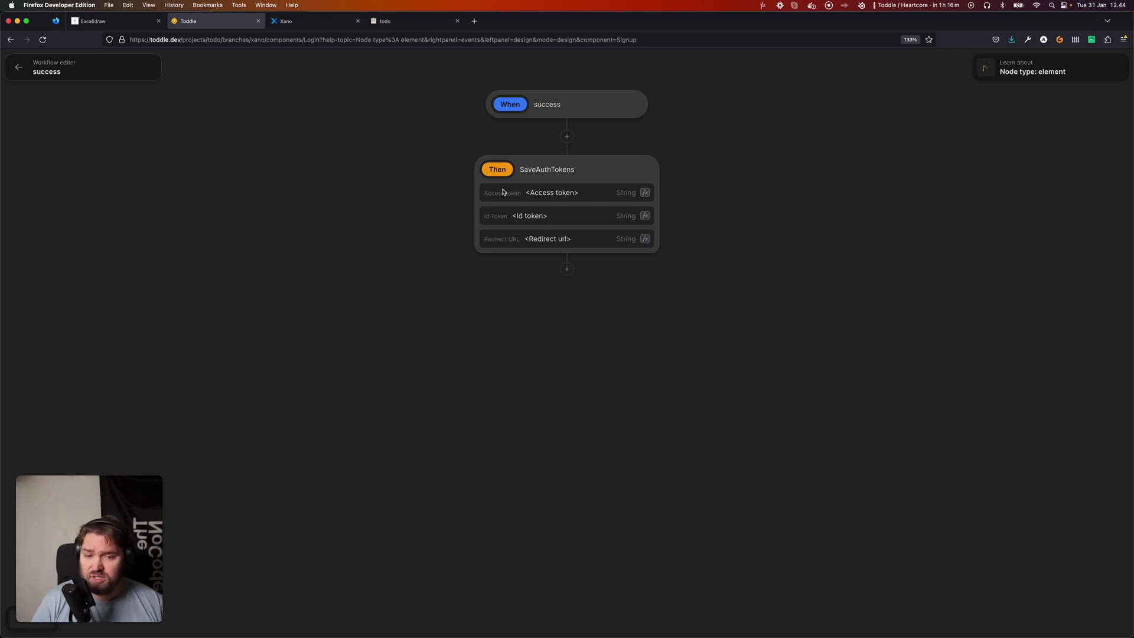
# Set SaveAuthTokens' Access token formula to the Login API's data.authToken.
pyautogui.click(645, 192)
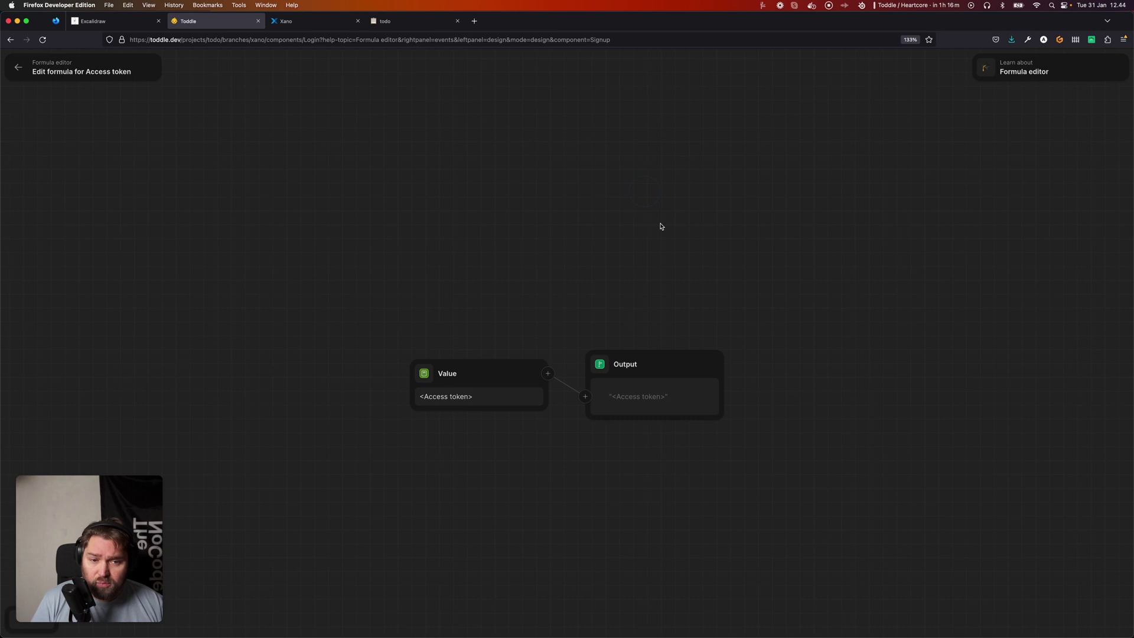
pyautogui.click(425, 382)
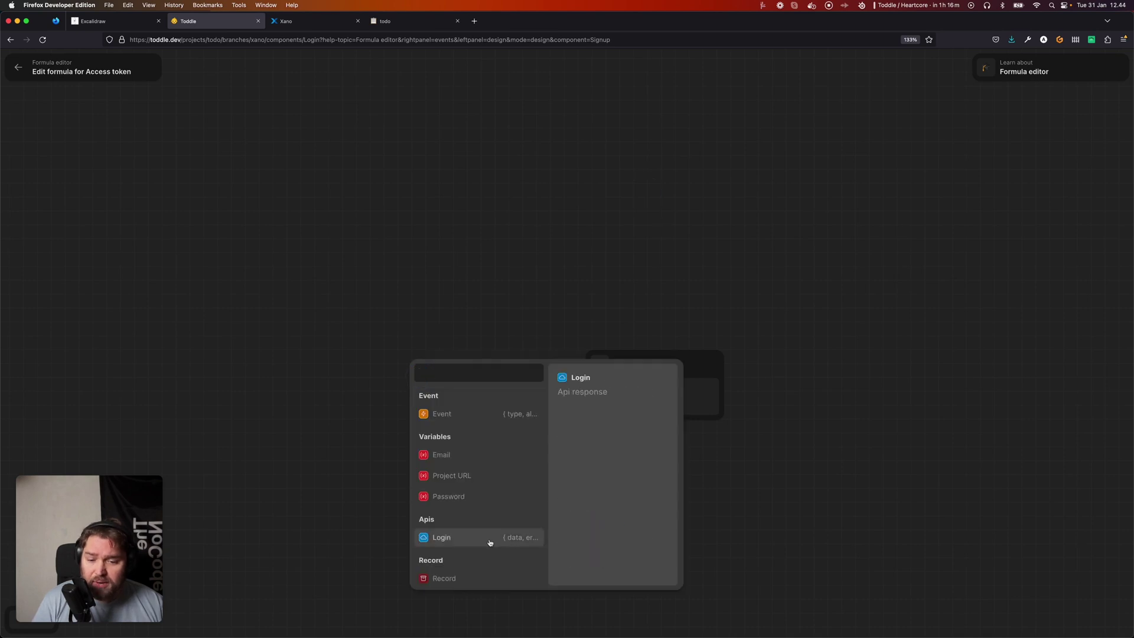
pyautogui.click(458, 544)
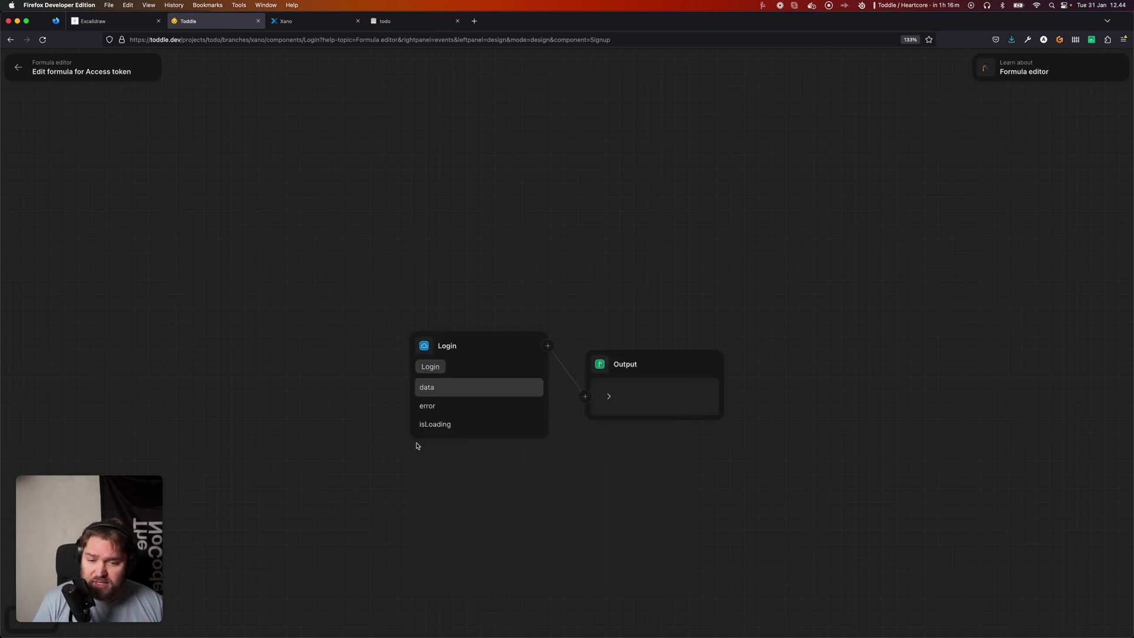
pyautogui.click(434, 387)
pyautogui.click(450, 408)
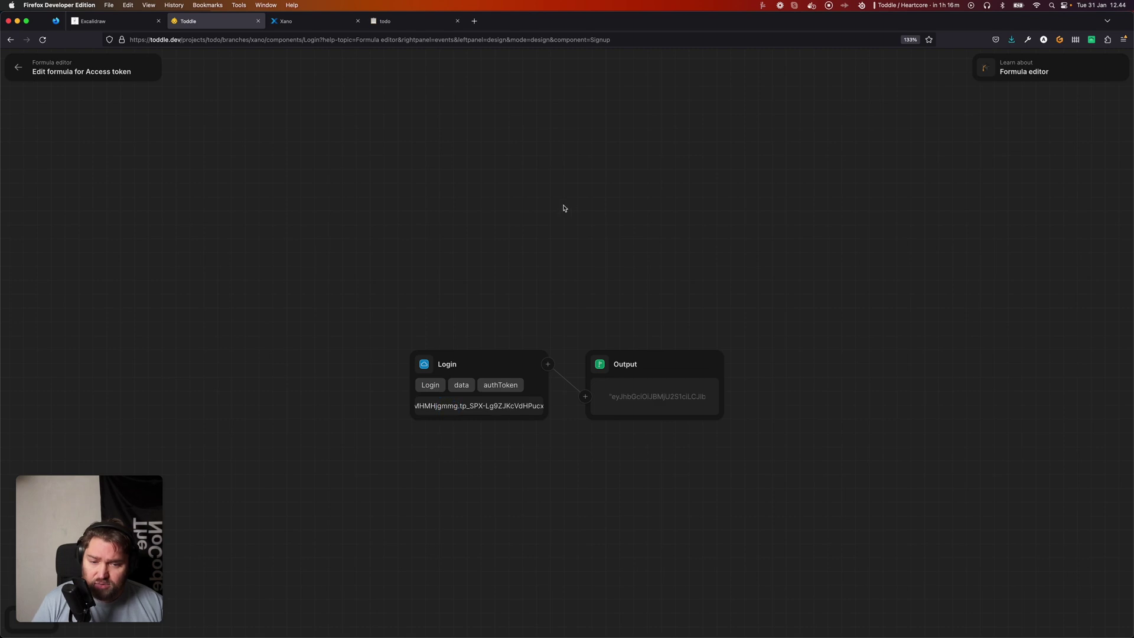
pyautogui.press('Escape')
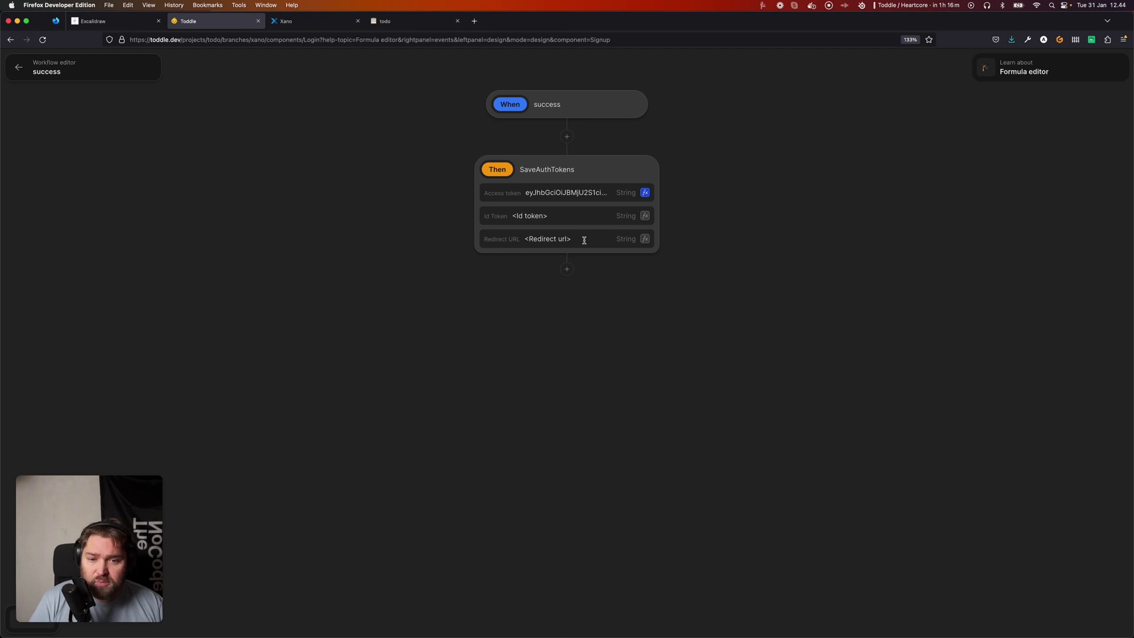
# Leave Id Token empty and set Redirect URL to '/', then return to the Login canvas.
pyautogui.click(566, 217)
pyautogui.press('super+BackSpace')
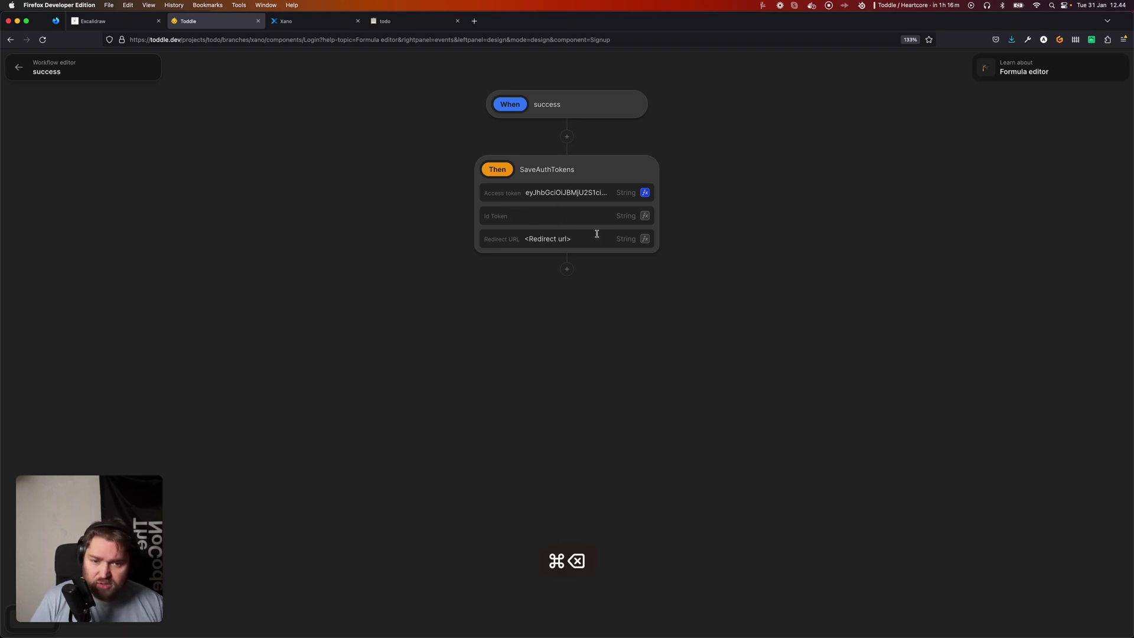
pyautogui.click(593, 236)
pyautogui.press('super+BackSpace')
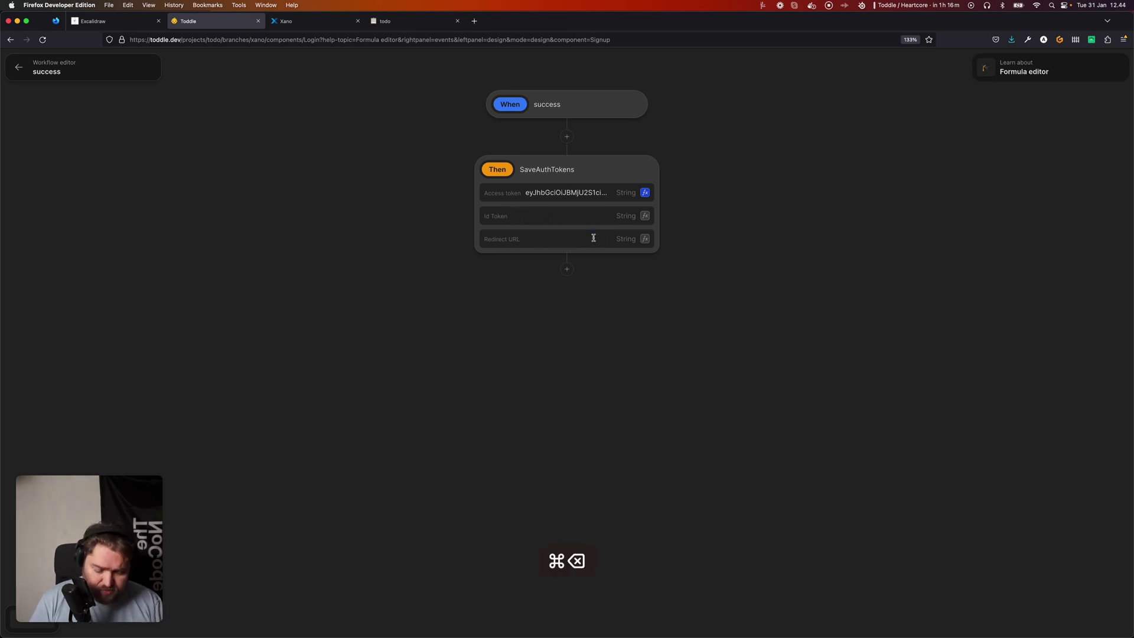
pyautogui.write('/')
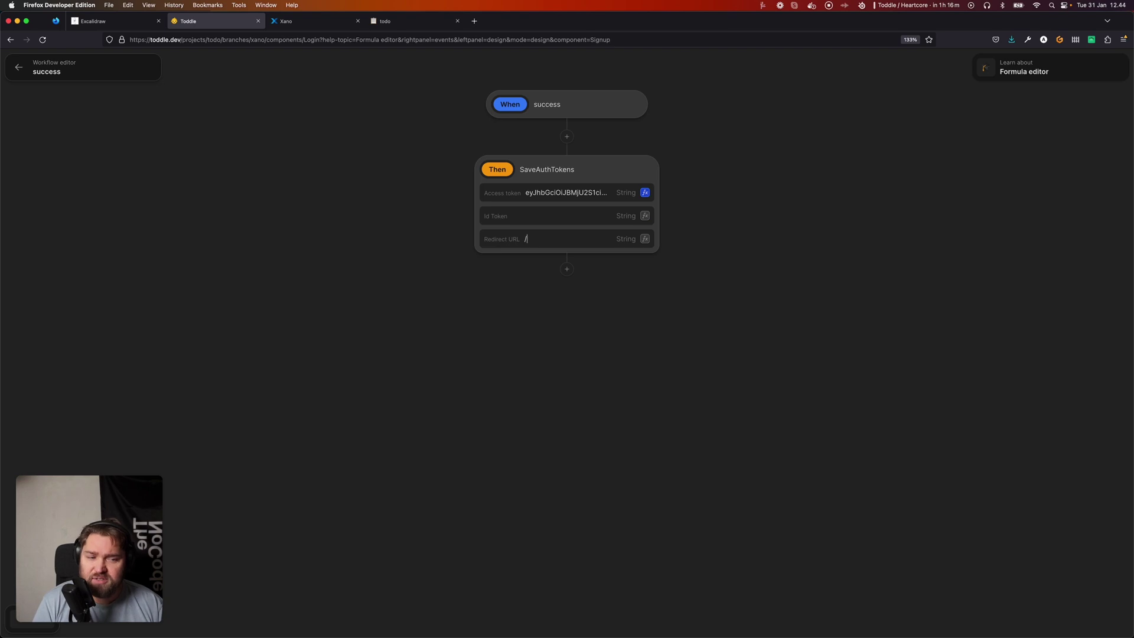
pyautogui.press('super+a')
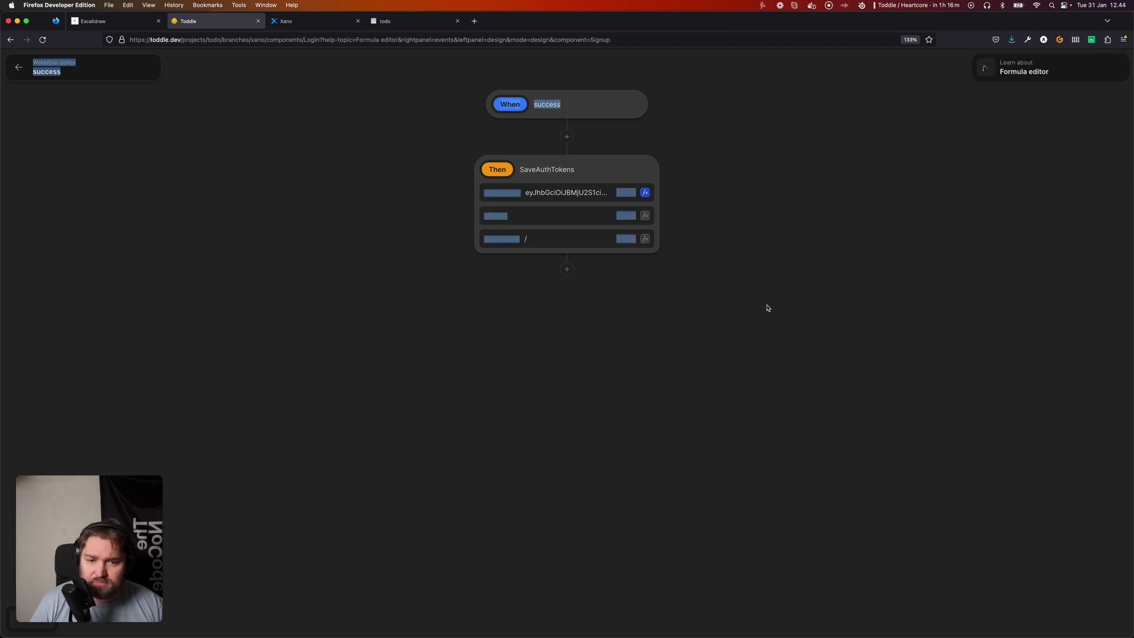
pyautogui.click(342, 252)
pyautogui.click(20, 69)
pyautogui.click(20, 69)
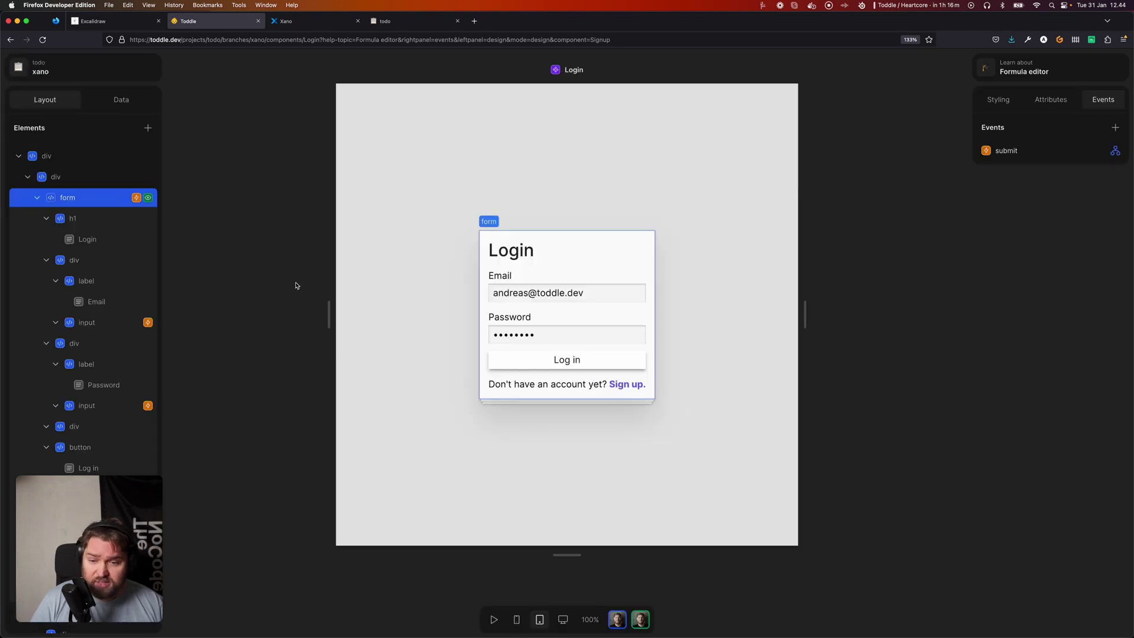
# Open the HomePage through the Cmd+K search for 'home'.
pyautogui.click(369, 259)
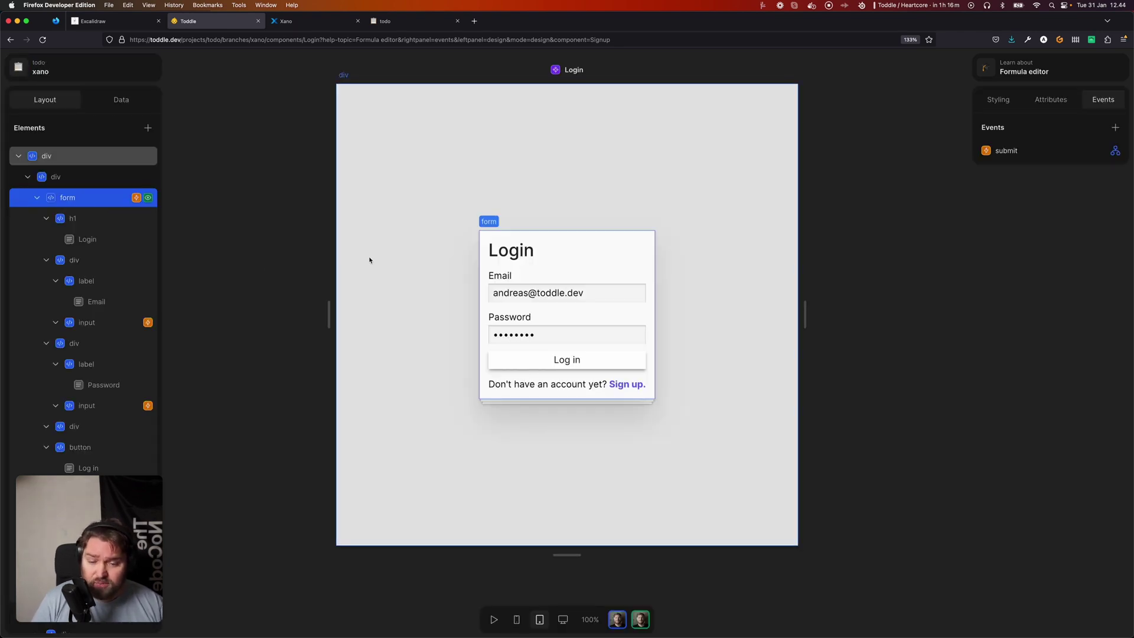
pyautogui.press('super+k')
pyautogui.write('home')
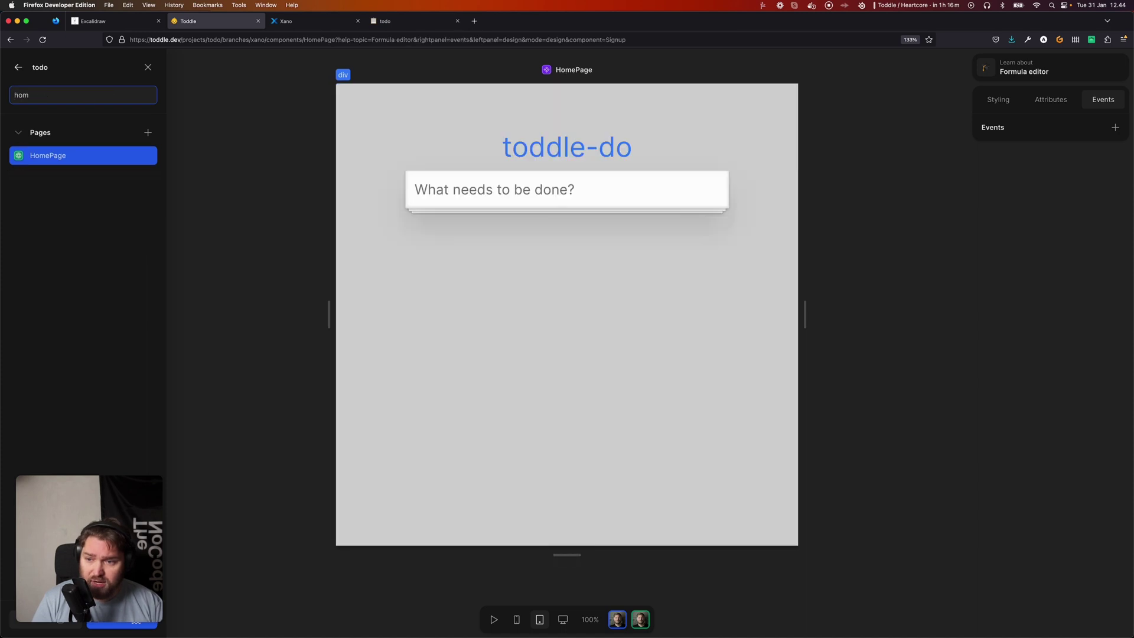
pyautogui.press('Return')
# Set the Items API Authorization to Bearer <access_token> and save it.
pyautogui.click(121, 100)
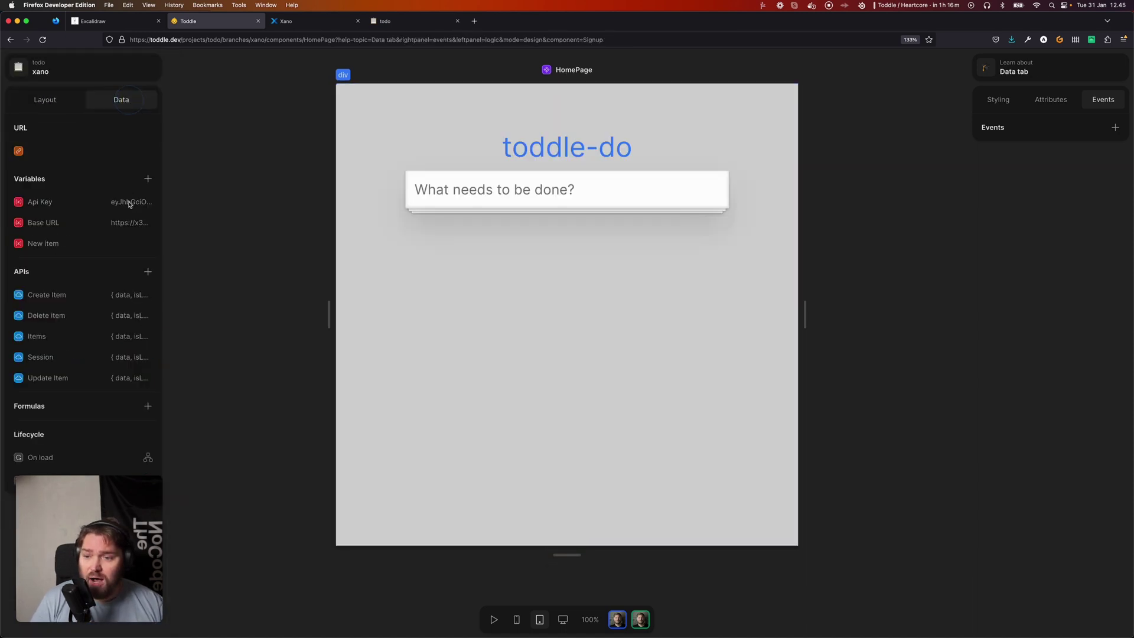
pyautogui.click(66, 336)
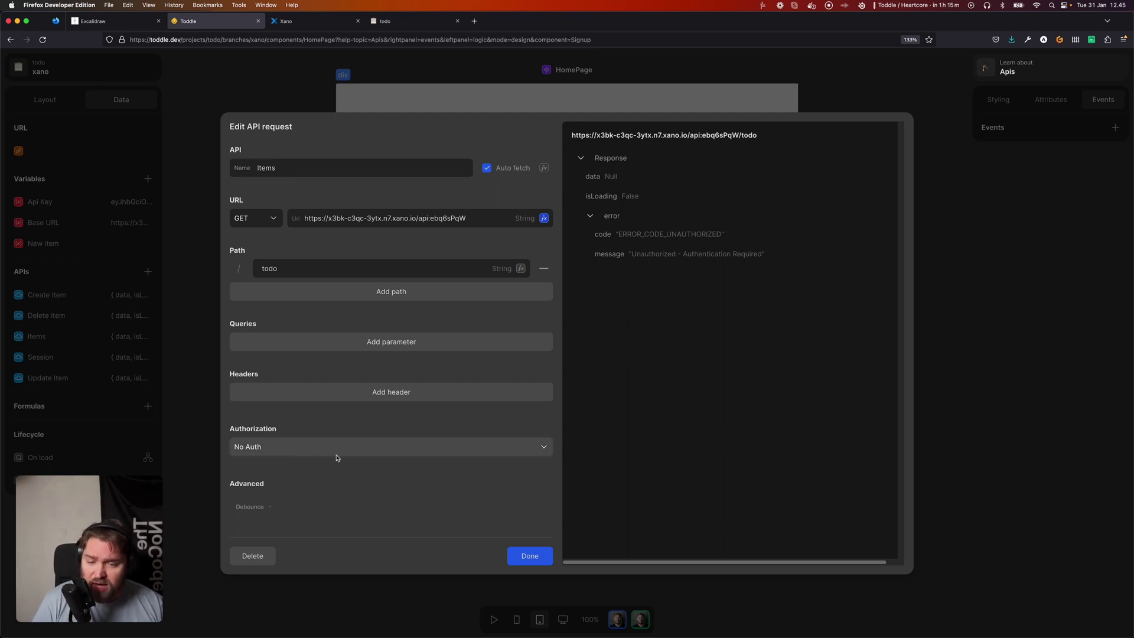
pyautogui.scroll(-2, 338, 457)
pyautogui.click(362, 389)
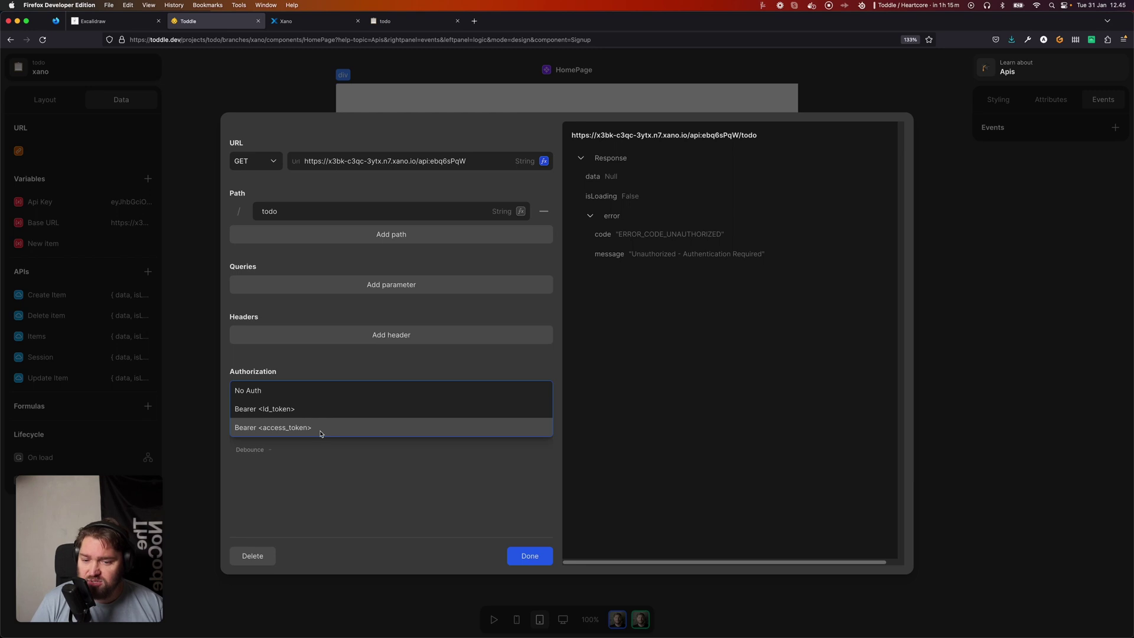
pyautogui.click(278, 426)
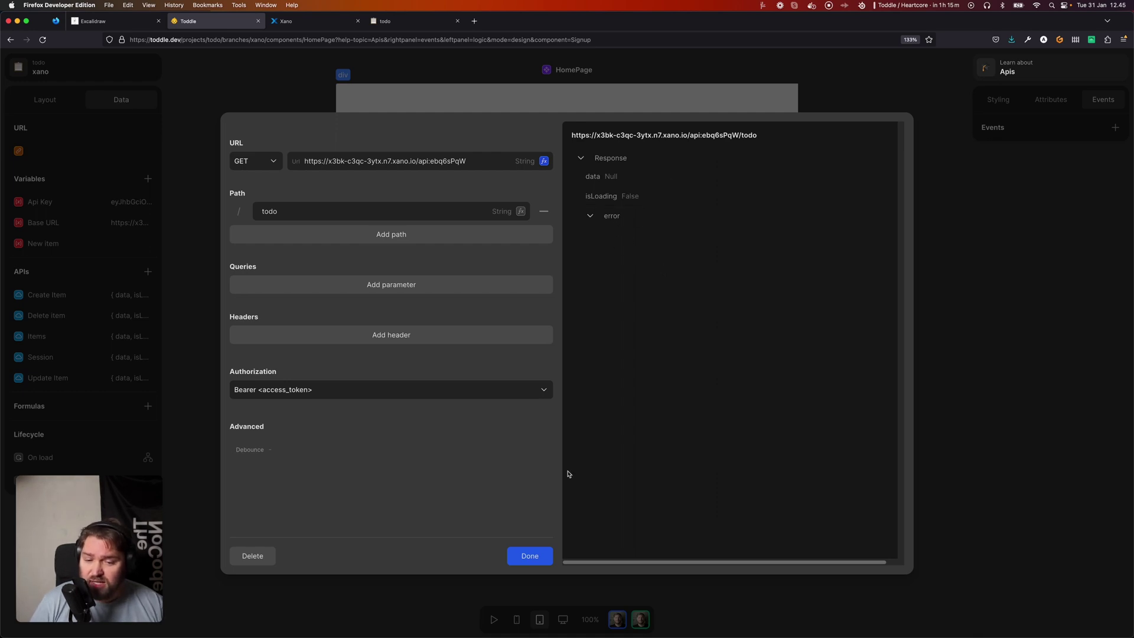
pyautogui.click(527, 556)
pyautogui.click(391, 22)
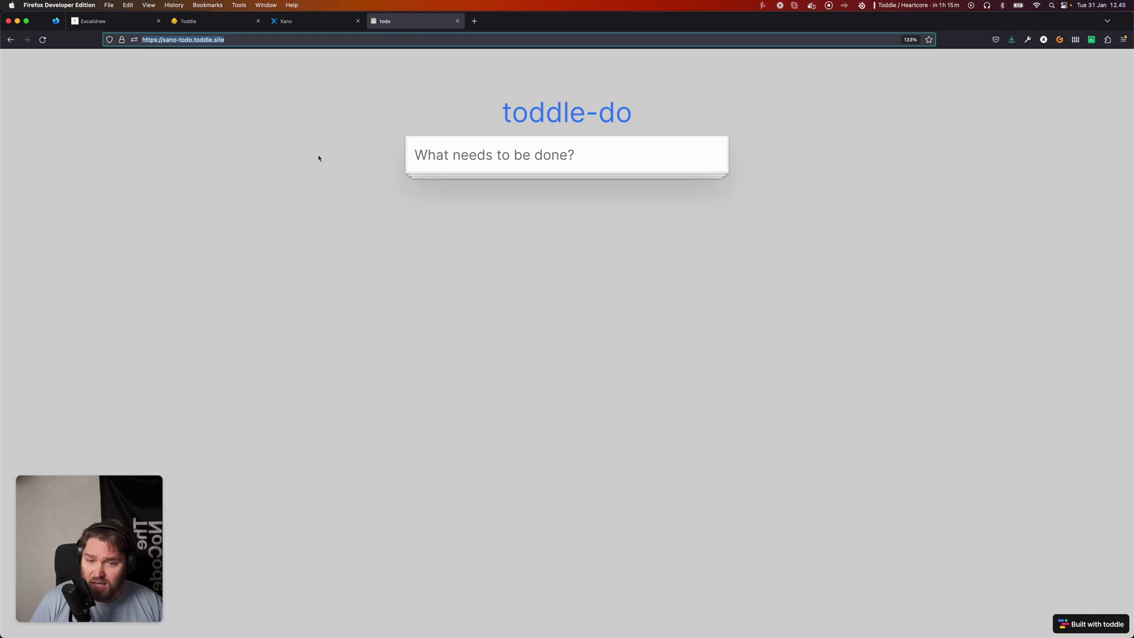
# Reload the live site, go to /login and log in to see the todo list.
pyautogui.press('super+r')
pyautogui.press('super+l')
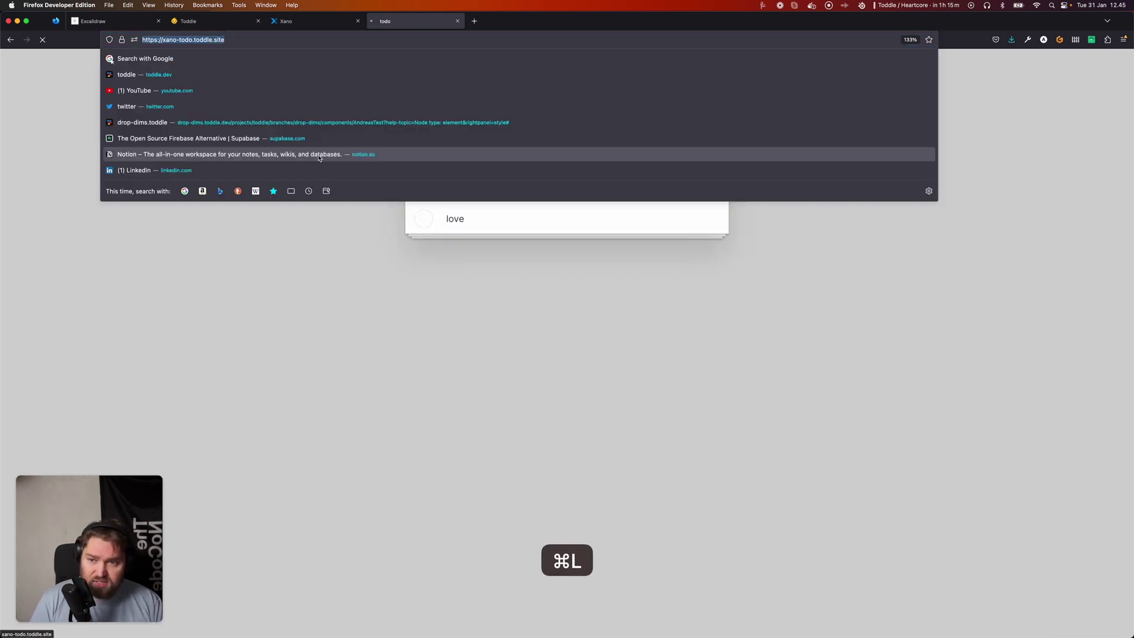
pyautogui.press('Right')
pyautogui.write('/login')
pyautogui.press('Return')
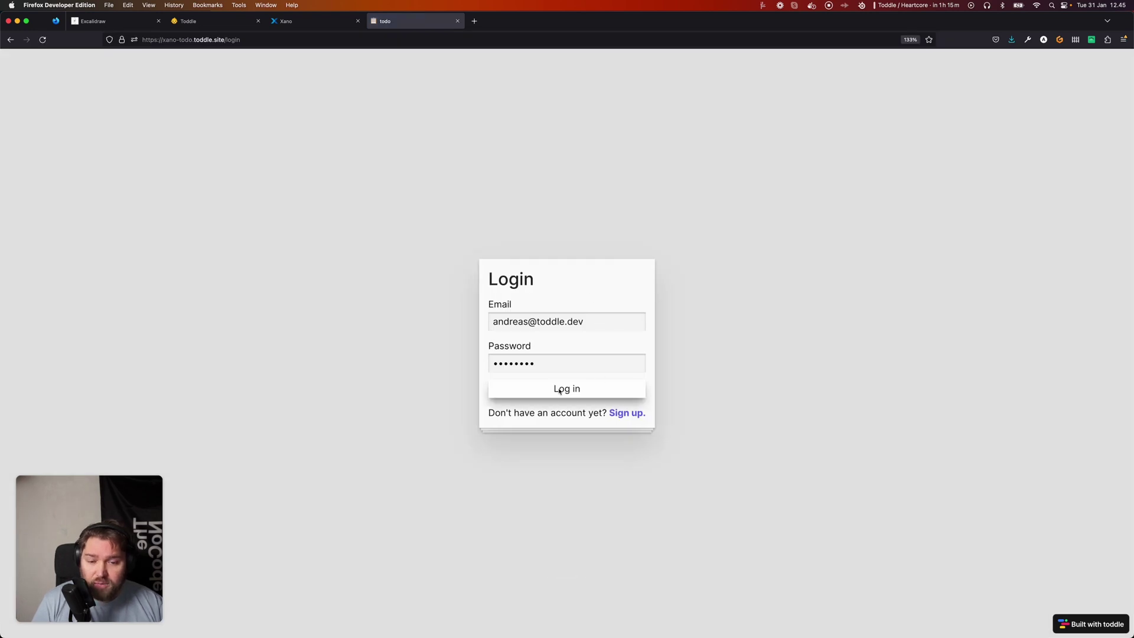
pyautogui.click(581, 390)
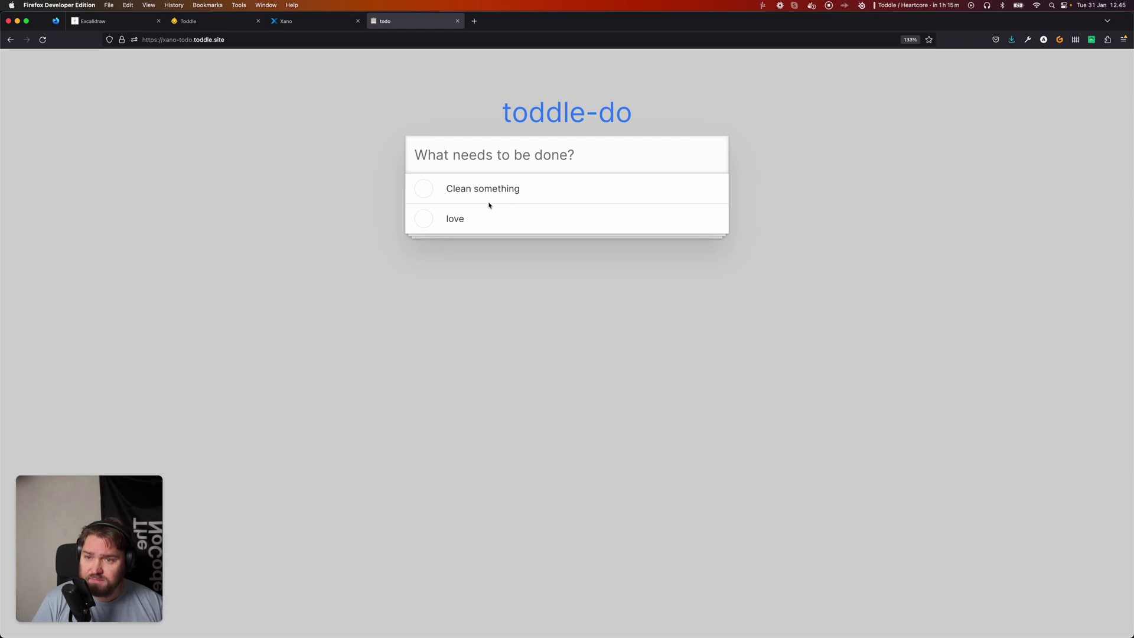
pyautogui.click(183, 21)
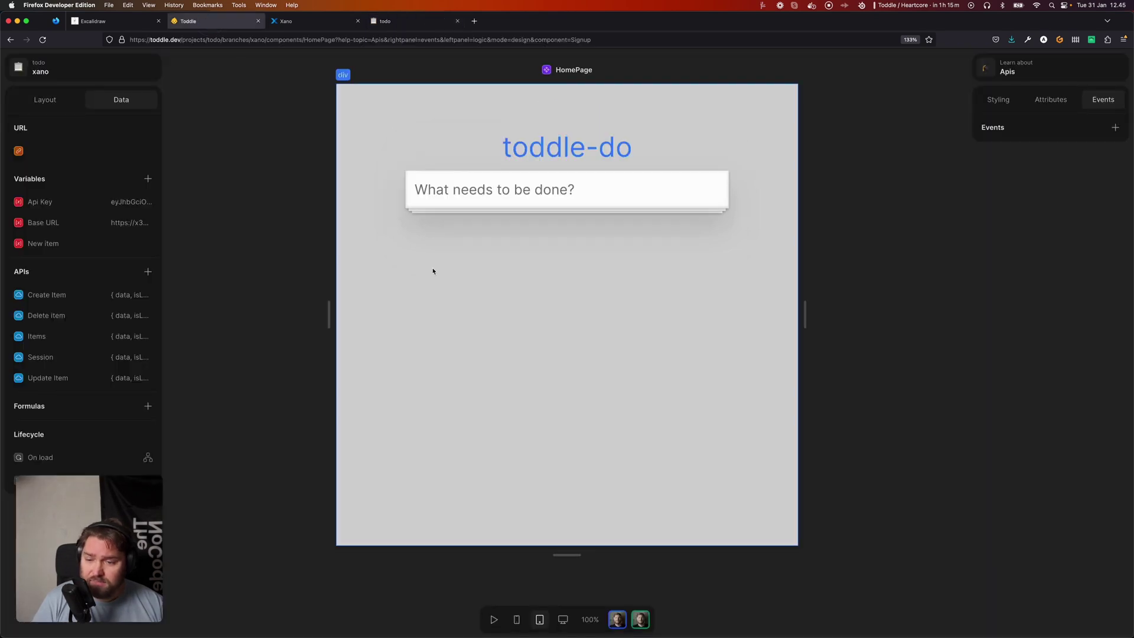
# Reload the Toddle editor so HomePage shows the todos Clean something and love.
pyautogui.press('super+r')
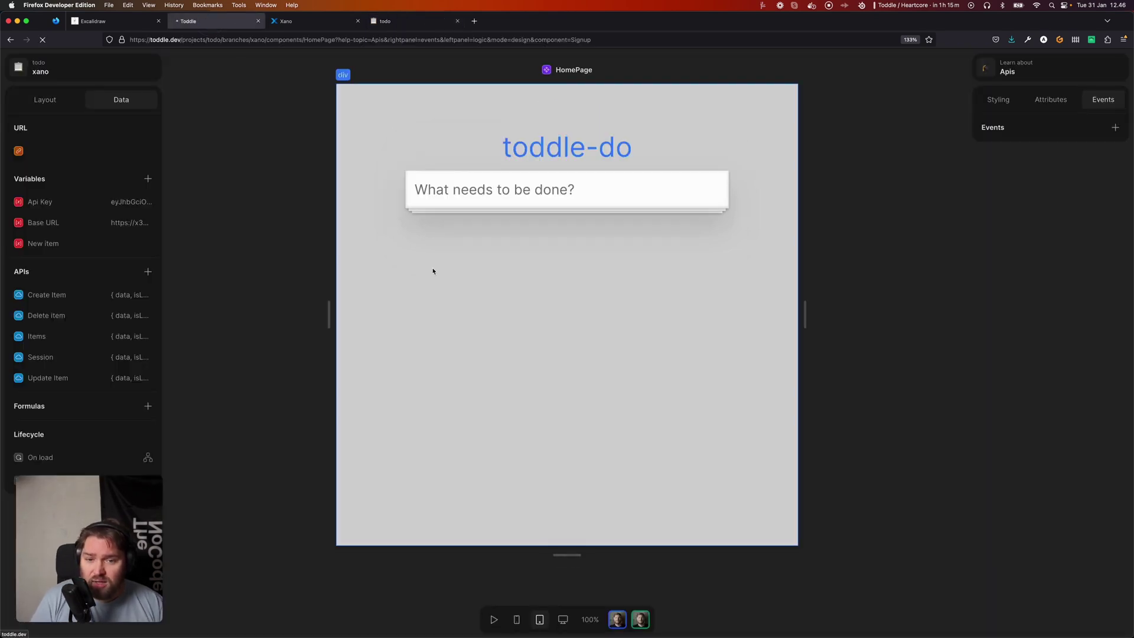